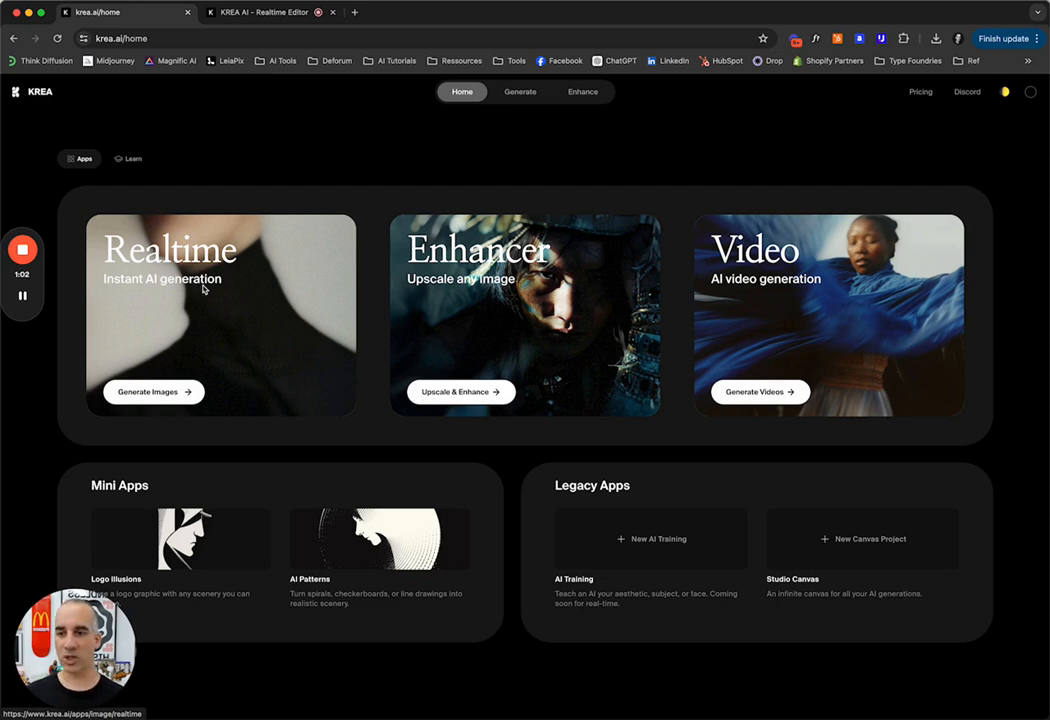
Open the Realtime image generator and switch it to text-to-image mode
click(228, 312)
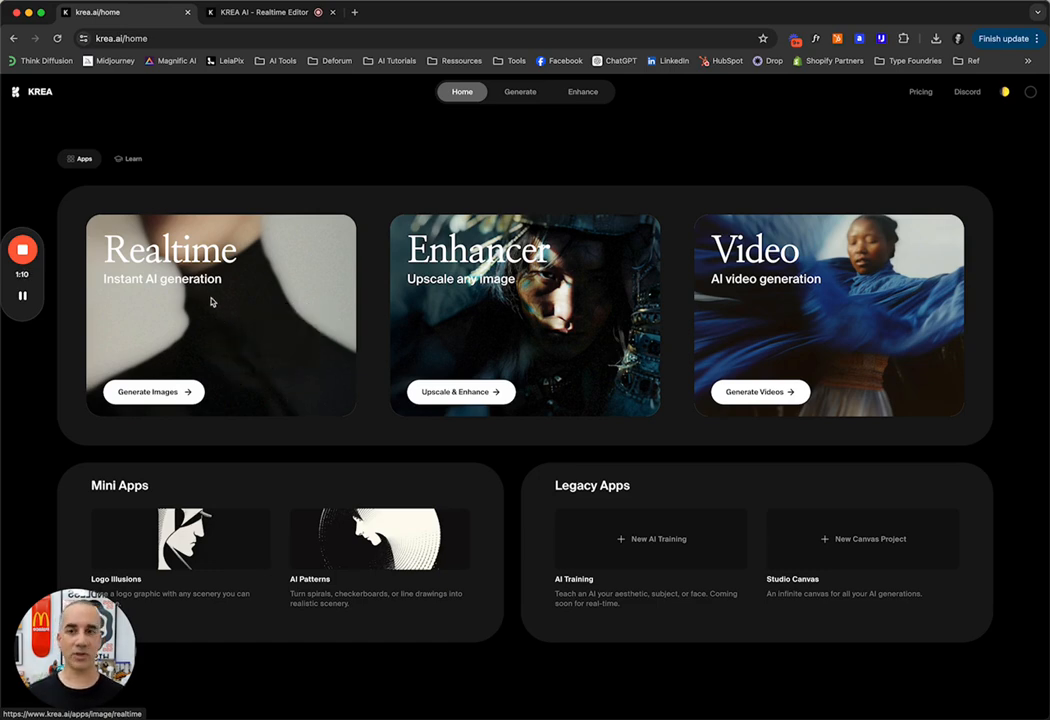
click(211, 302)
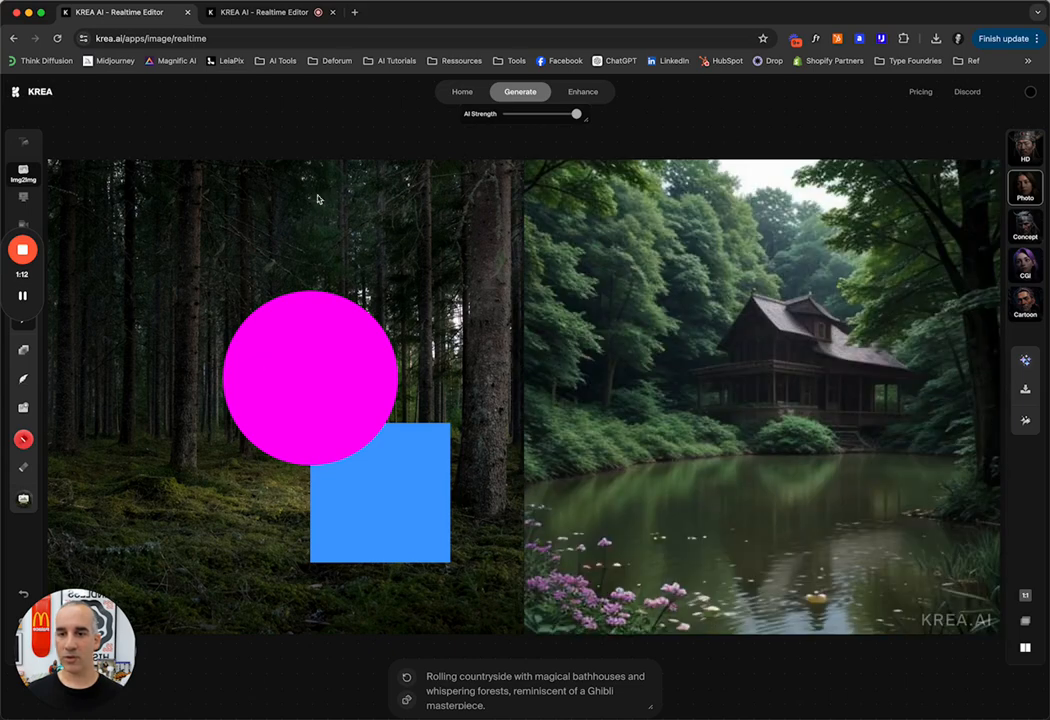
click(23, 143)
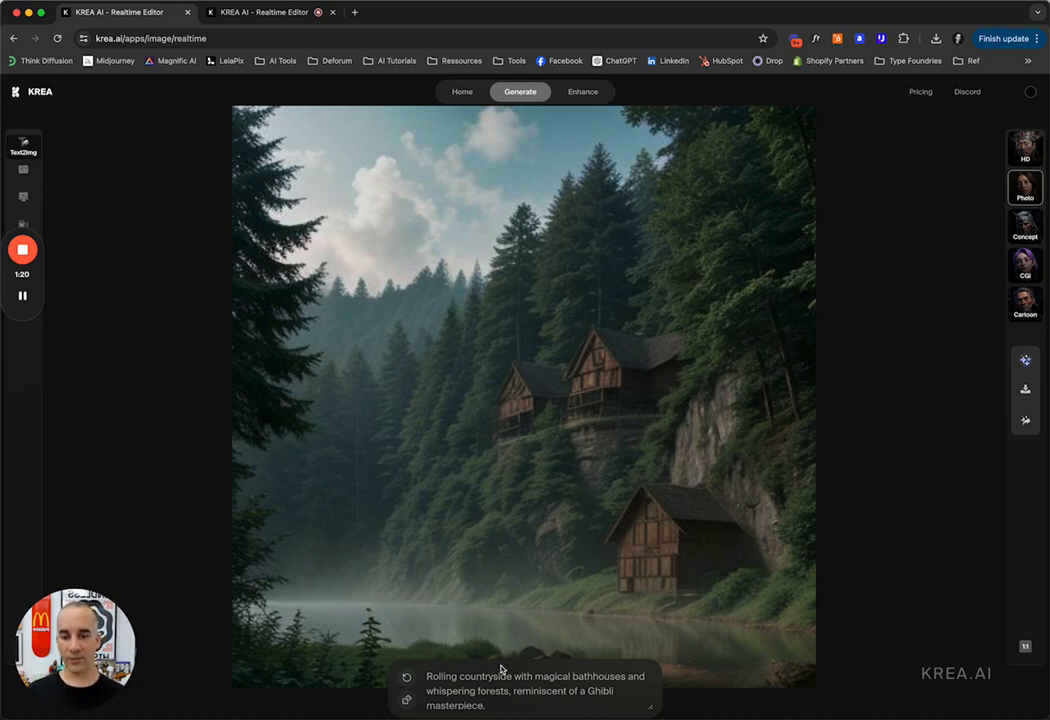
Replace the sample prompt with "full white japanese temple, building centered in the image"
triple_click(487, 697)
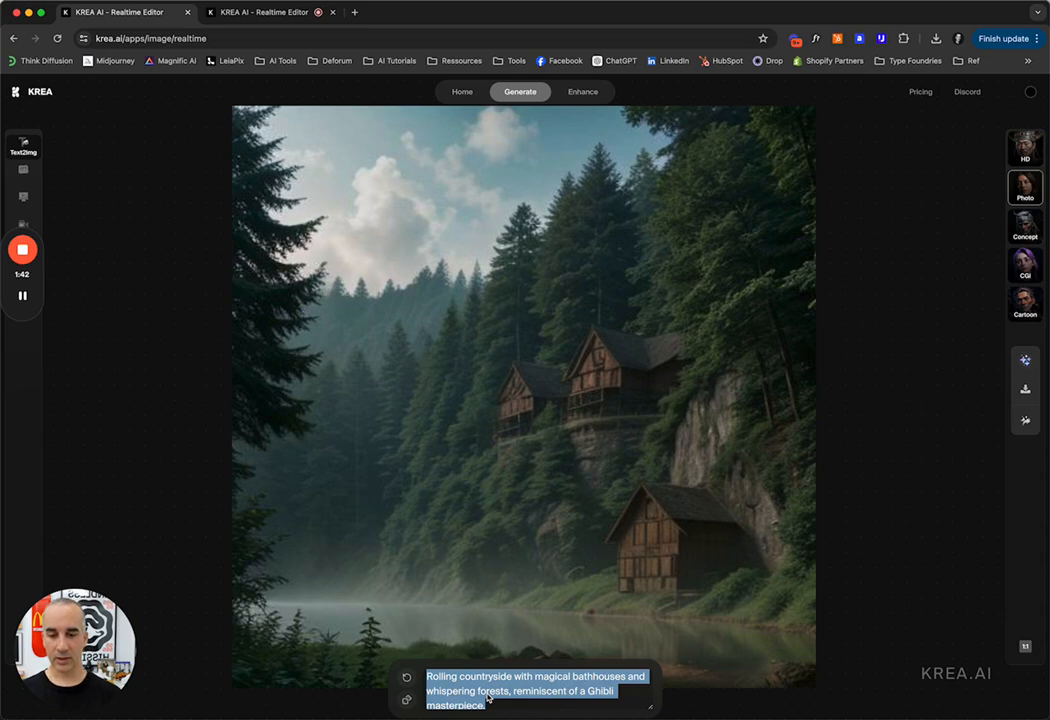
text(full white)
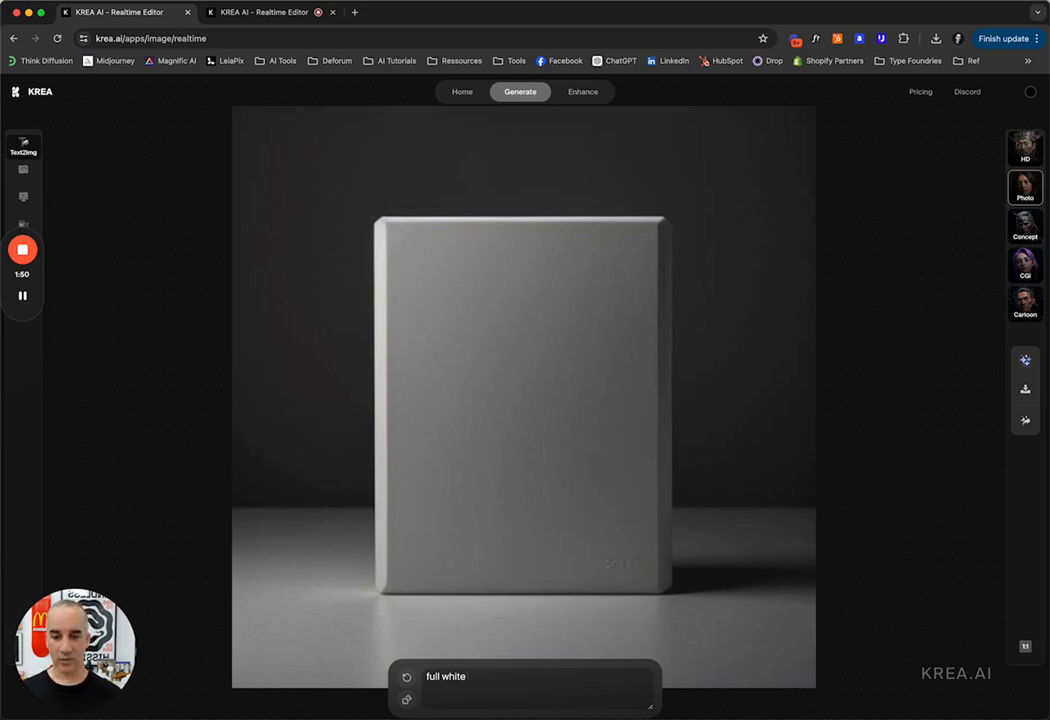
text( japanese temple)
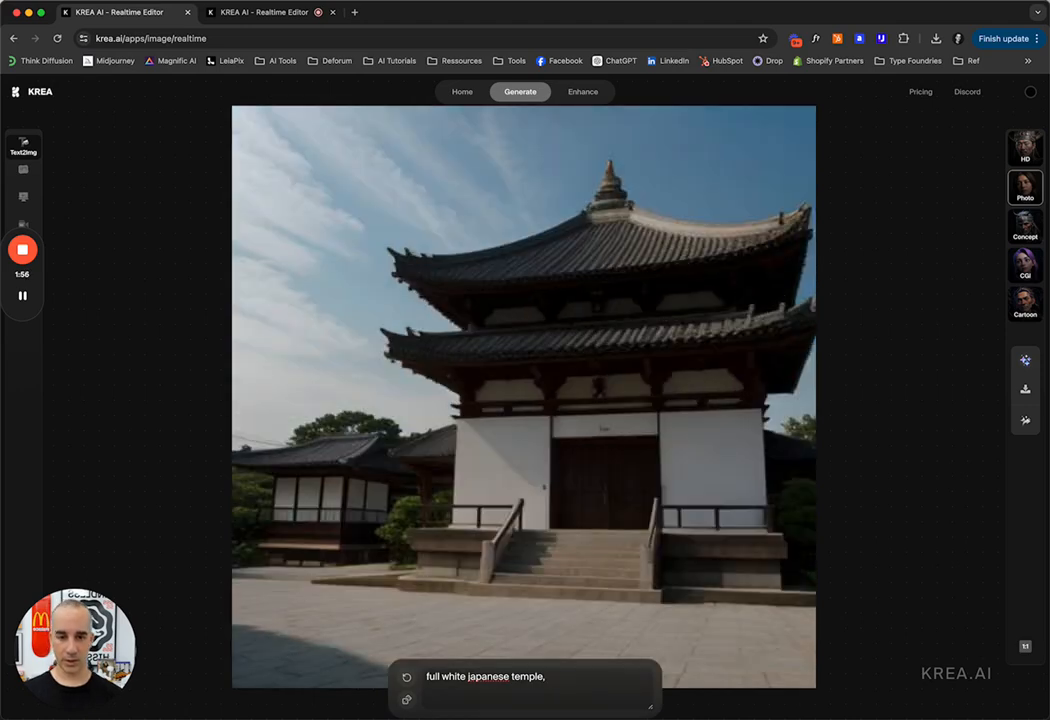
text(, build)
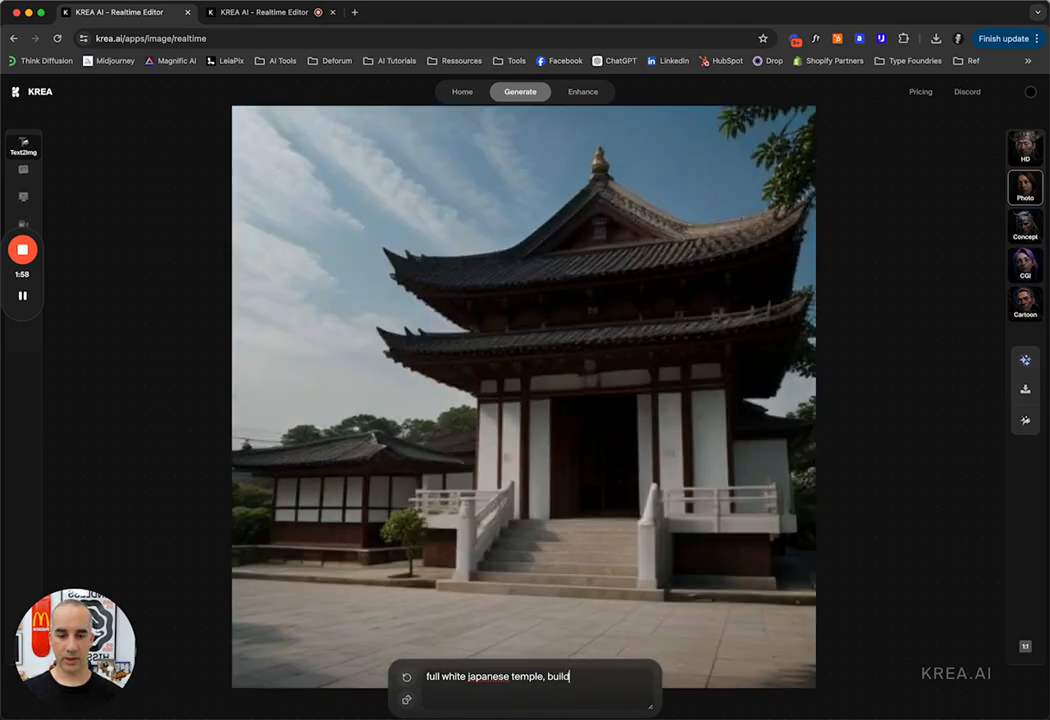
text(ing centered in )
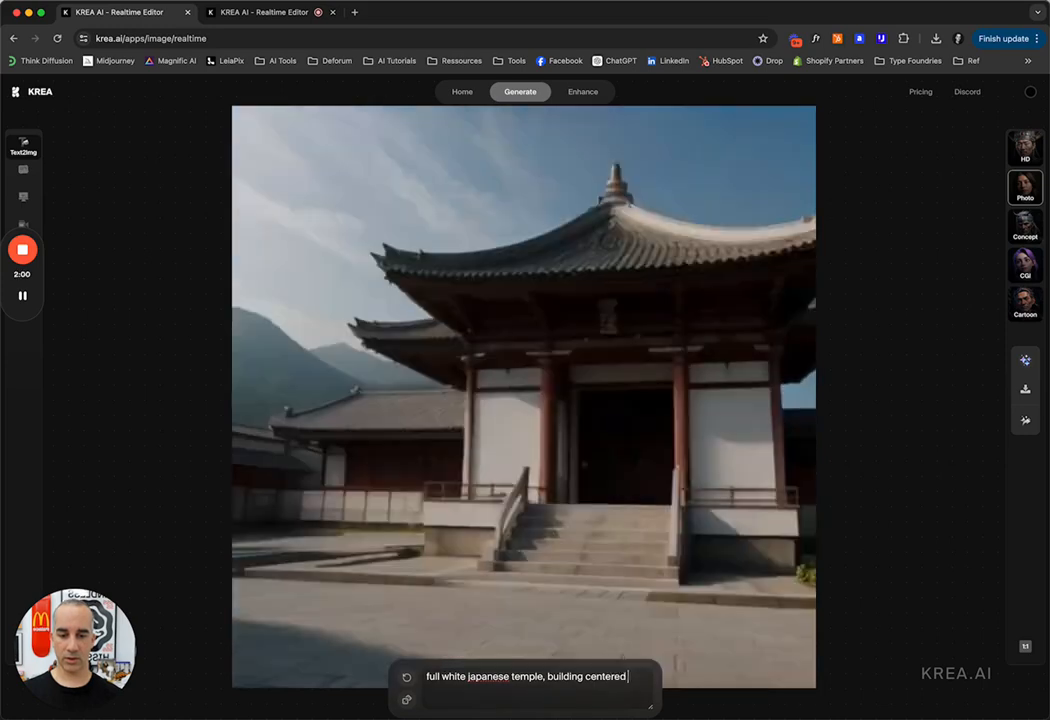
text(the image,)
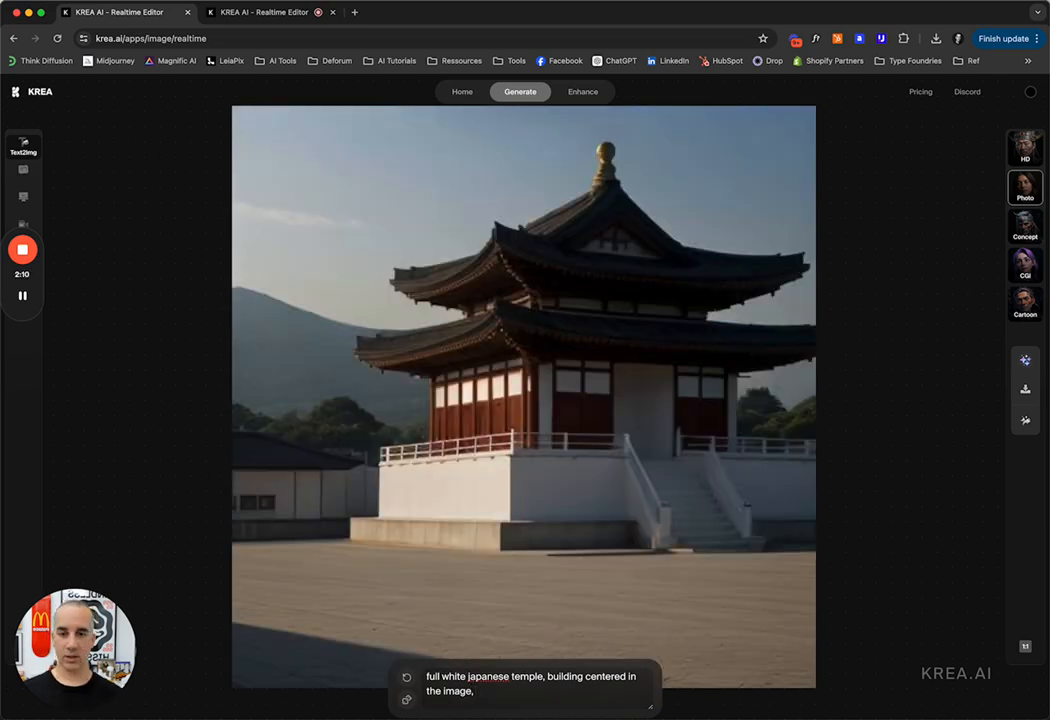
key(BackSpace)
key(BackSpace)
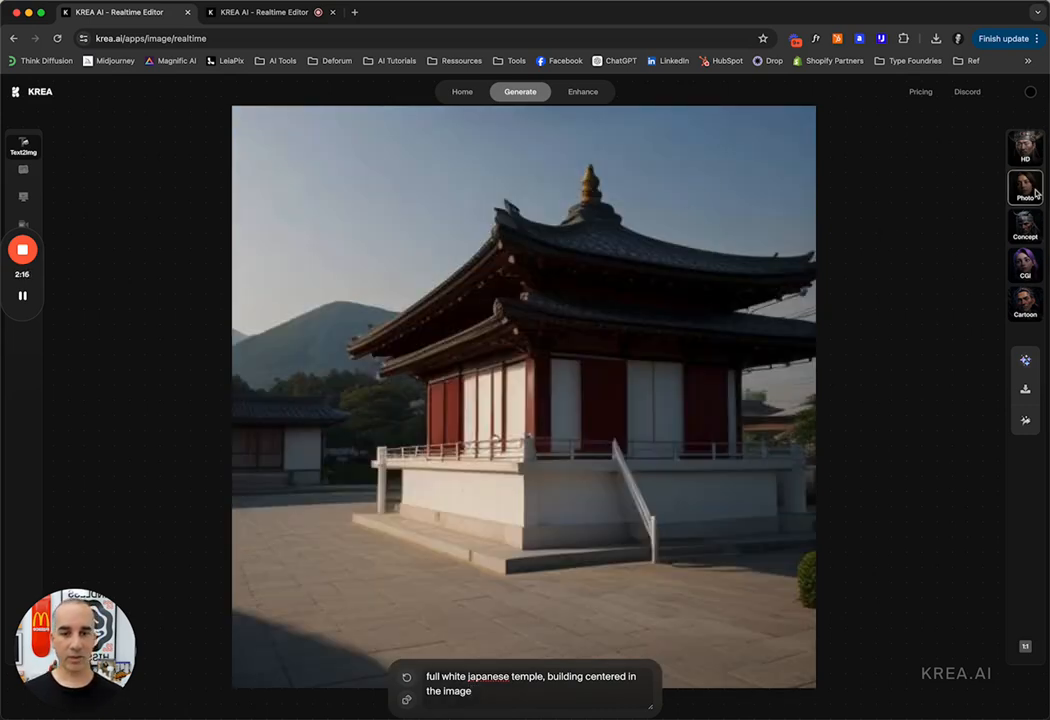
Try the HD style, return to Photo and enhance the generated temple image
click(1028, 153)
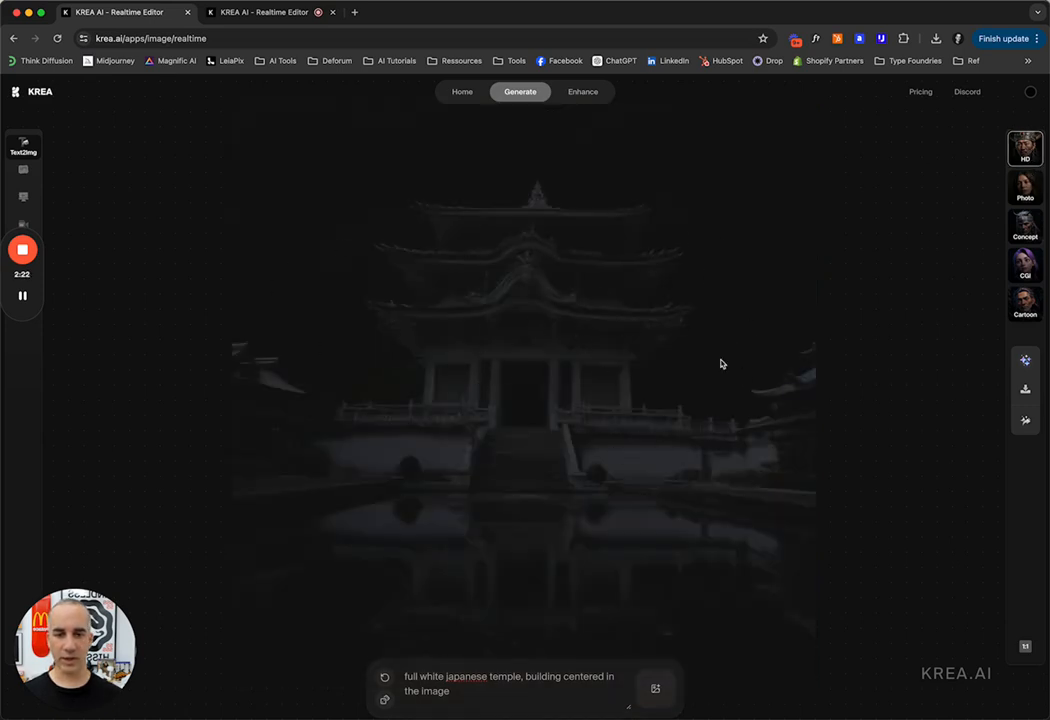
click(1025, 186)
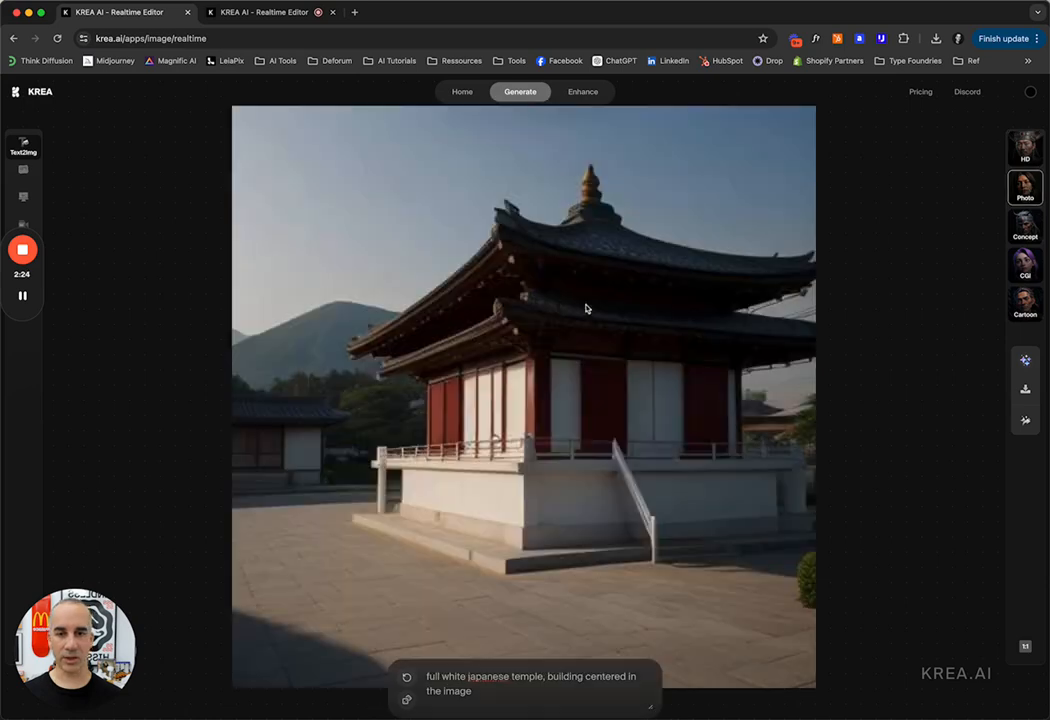
click(1025, 360)
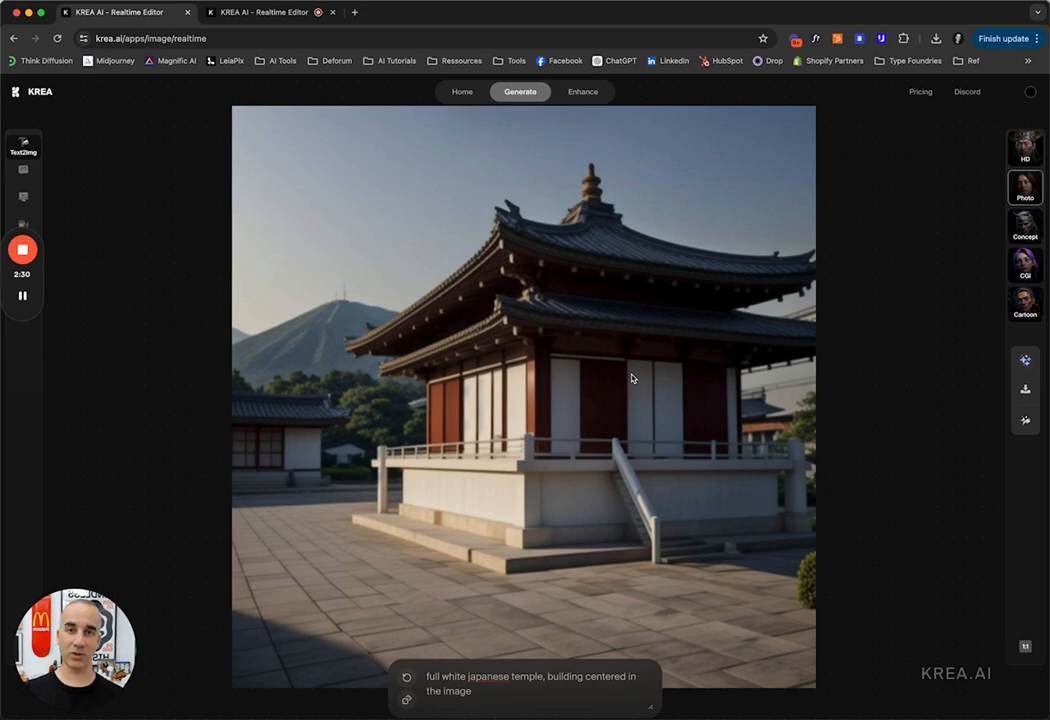
Preview the temple in the Concept, CGI and Cartoon styles, ending back on the Photo style
click(1028, 230)
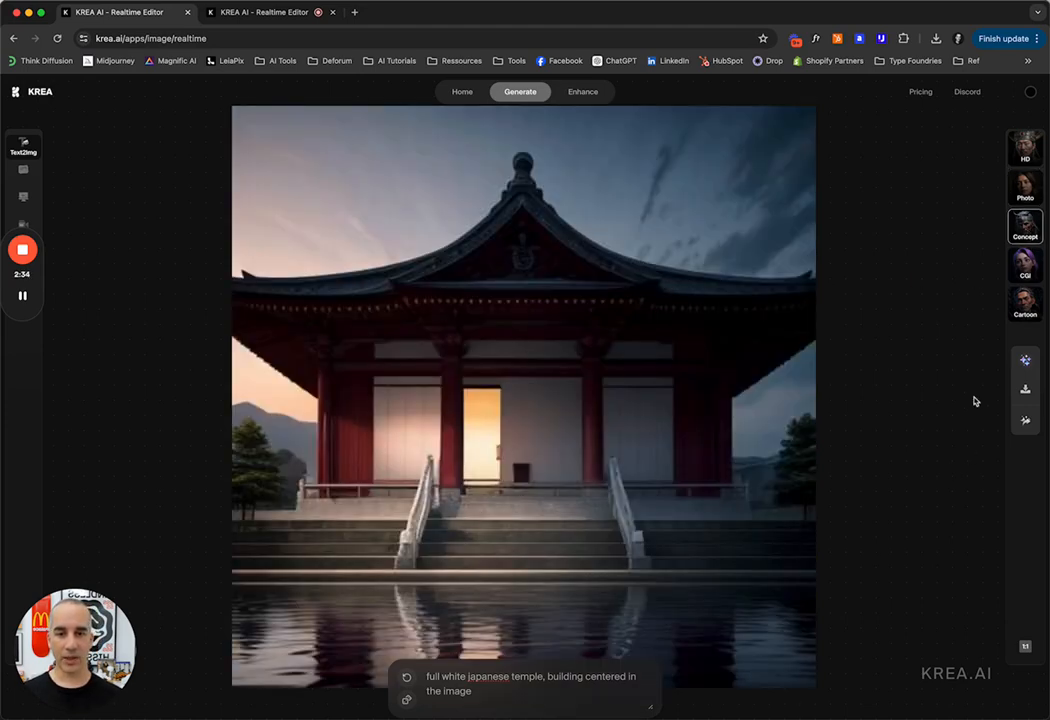
click(1025, 263)
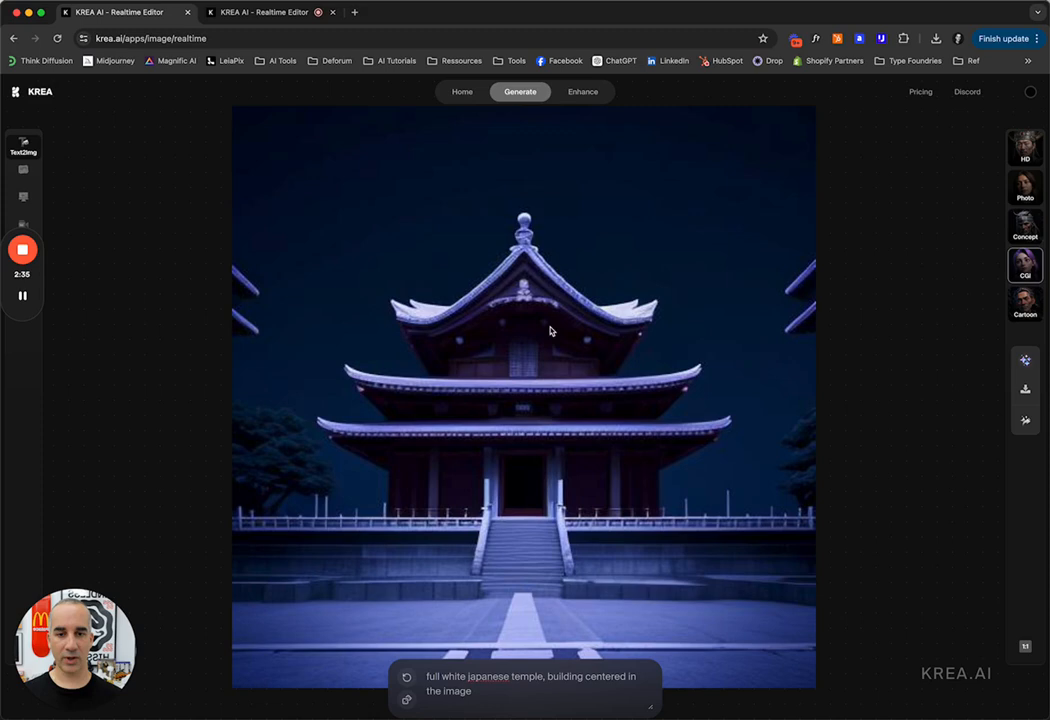
click(1025, 302)
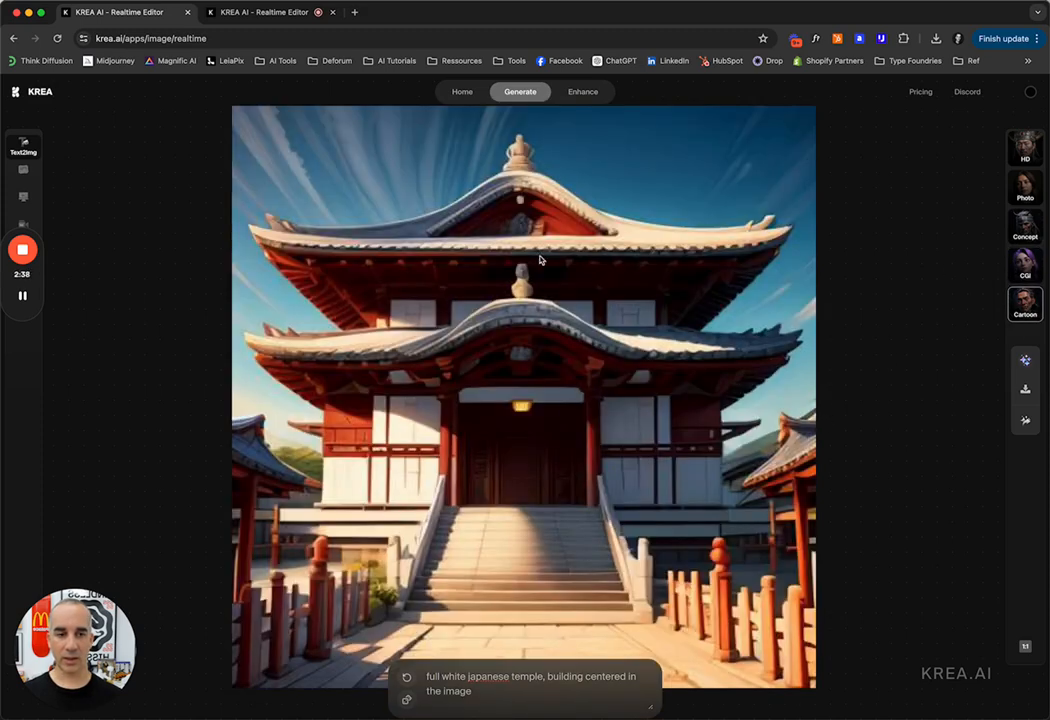
click(1025, 265)
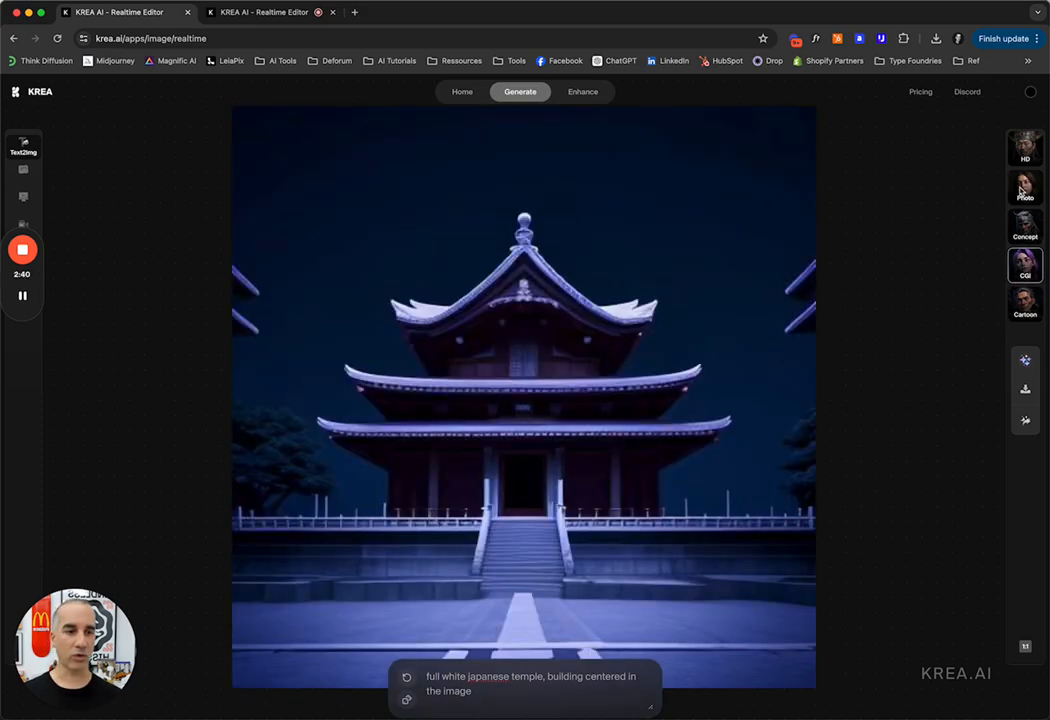
click(1025, 187)
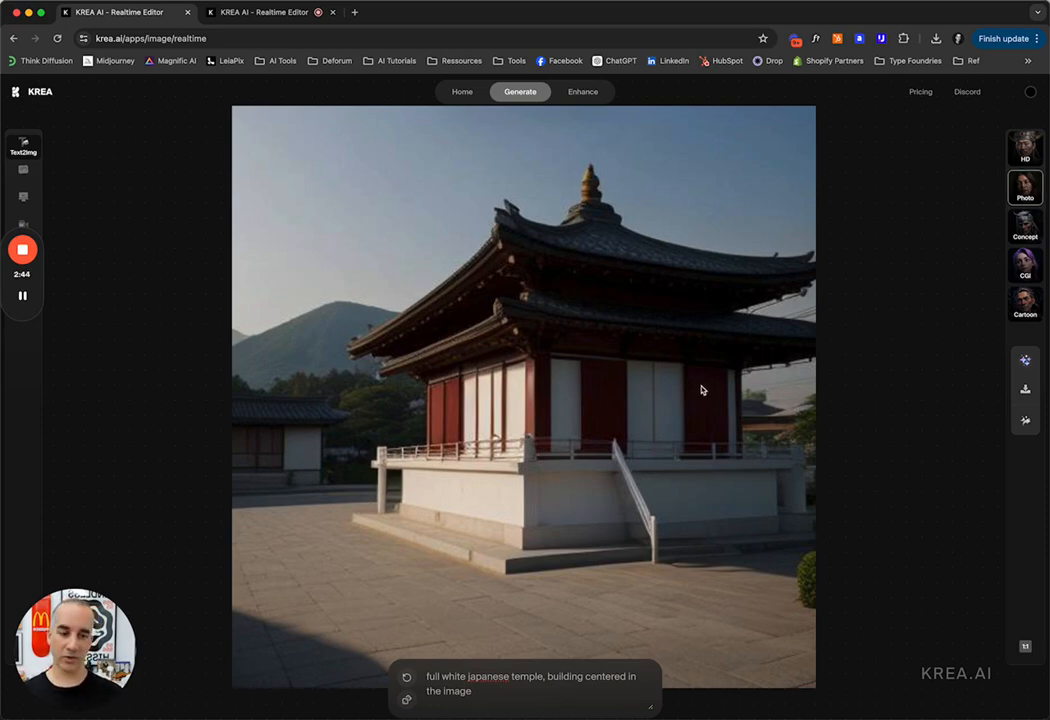
Cycle through the aspect ratios and set the image to the 2:3 portrait format
click(1025, 648)
click(1025, 648)
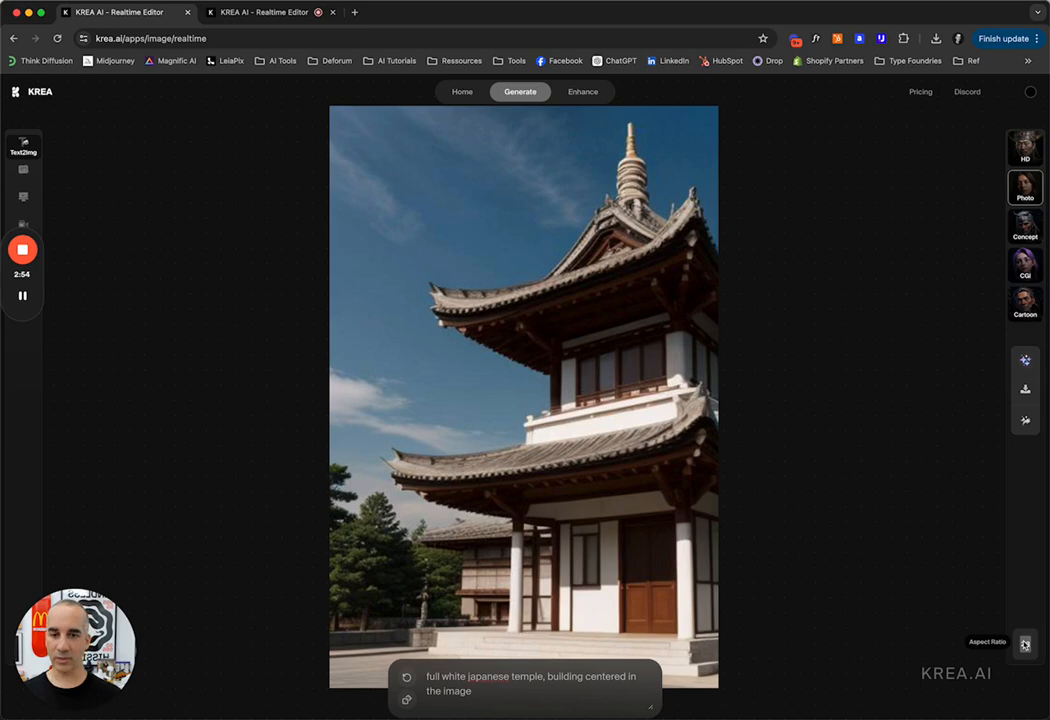
click(1025, 645)
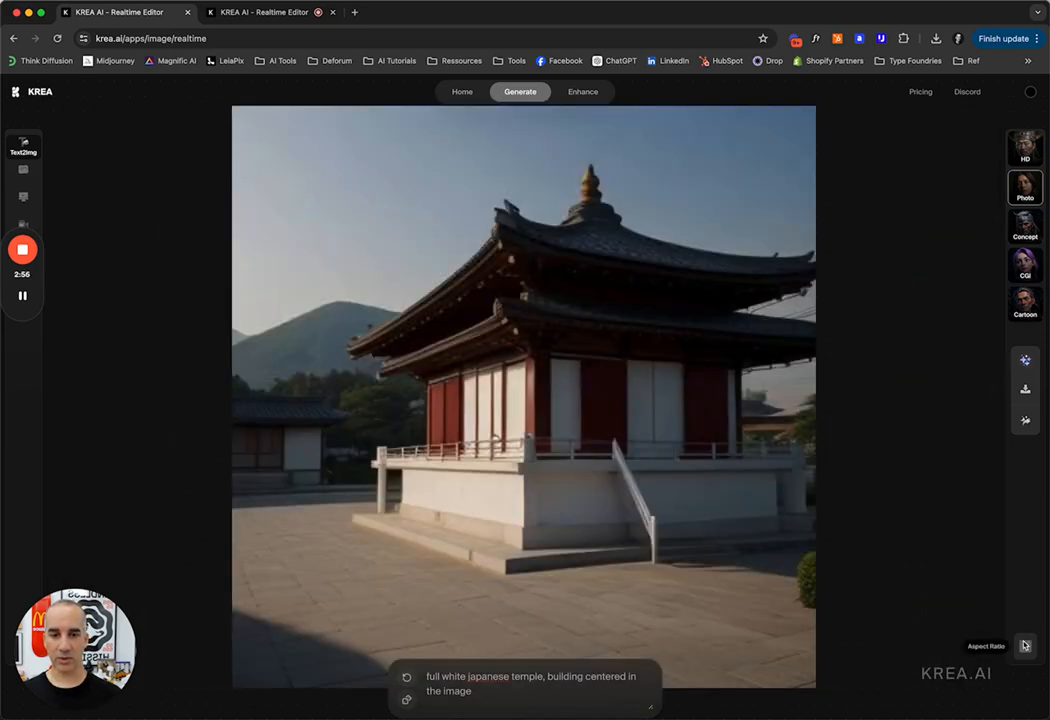
click(1025, 645)
click(1025, 645)
click(1025, 645)
click(1025, 645)
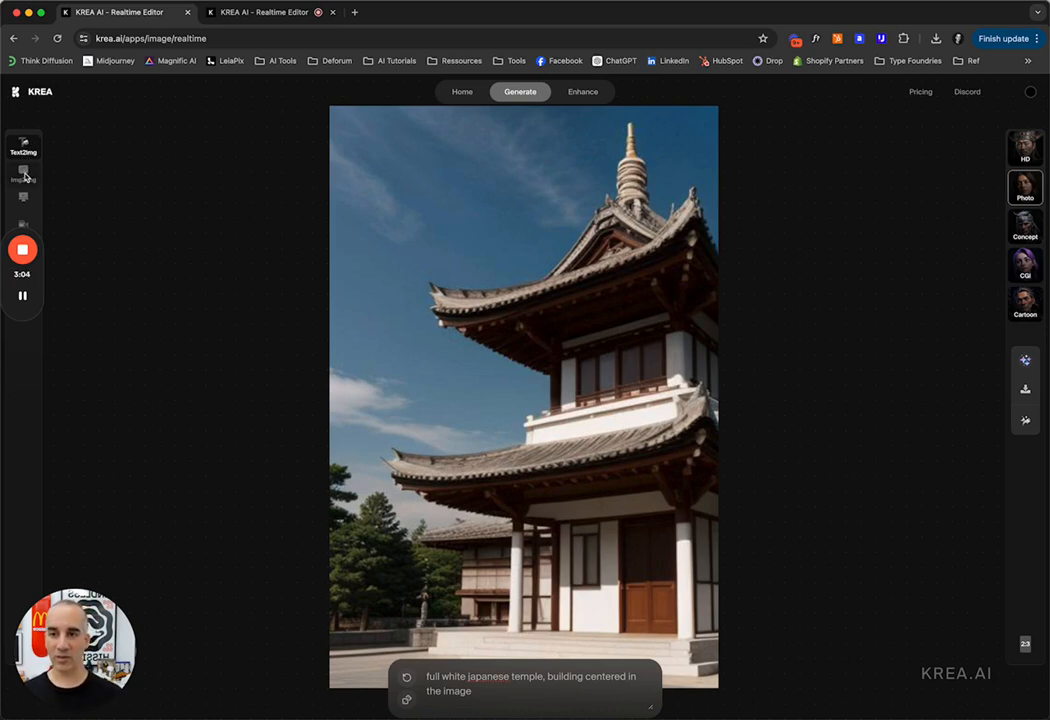
Switch to image-to-image mode and separate the canvas shapes, with the magenta circle at the upper left and the blue square below it
click(24, 177)
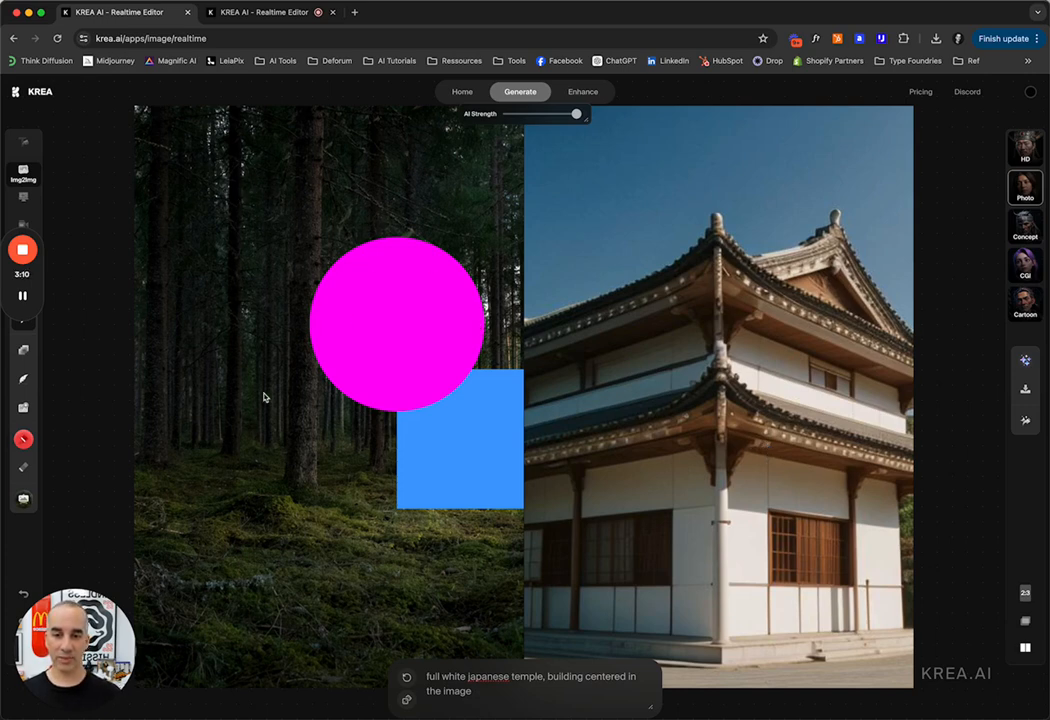
click(424, 326)
drag(427, 359, 295, 297)
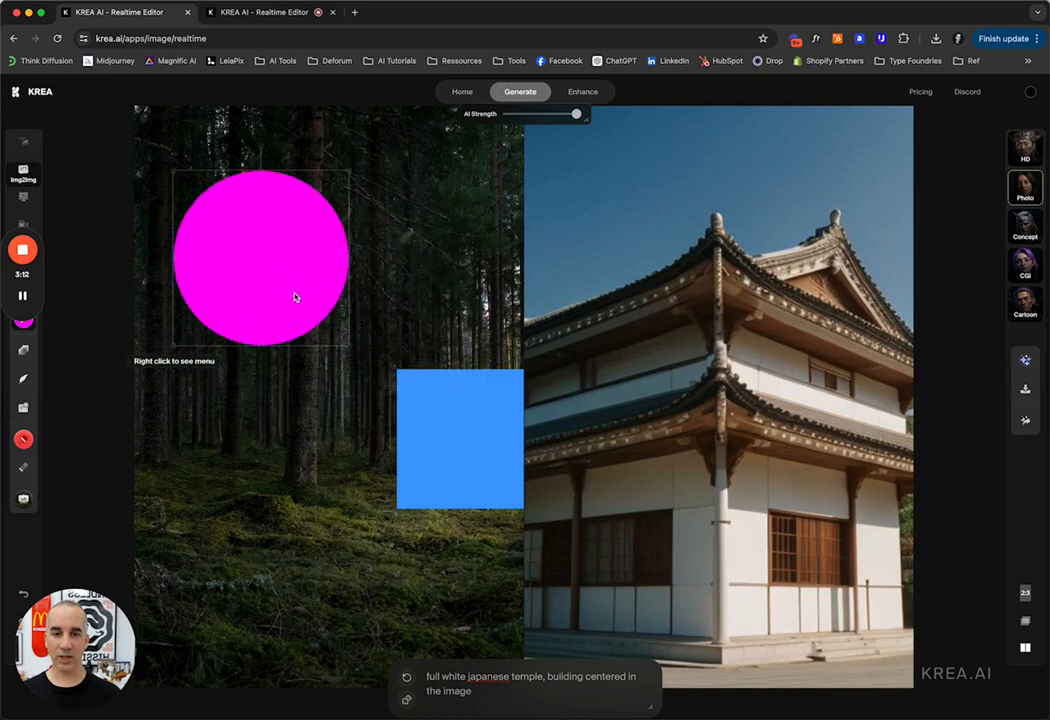
drag(476, 438, 327, 452)
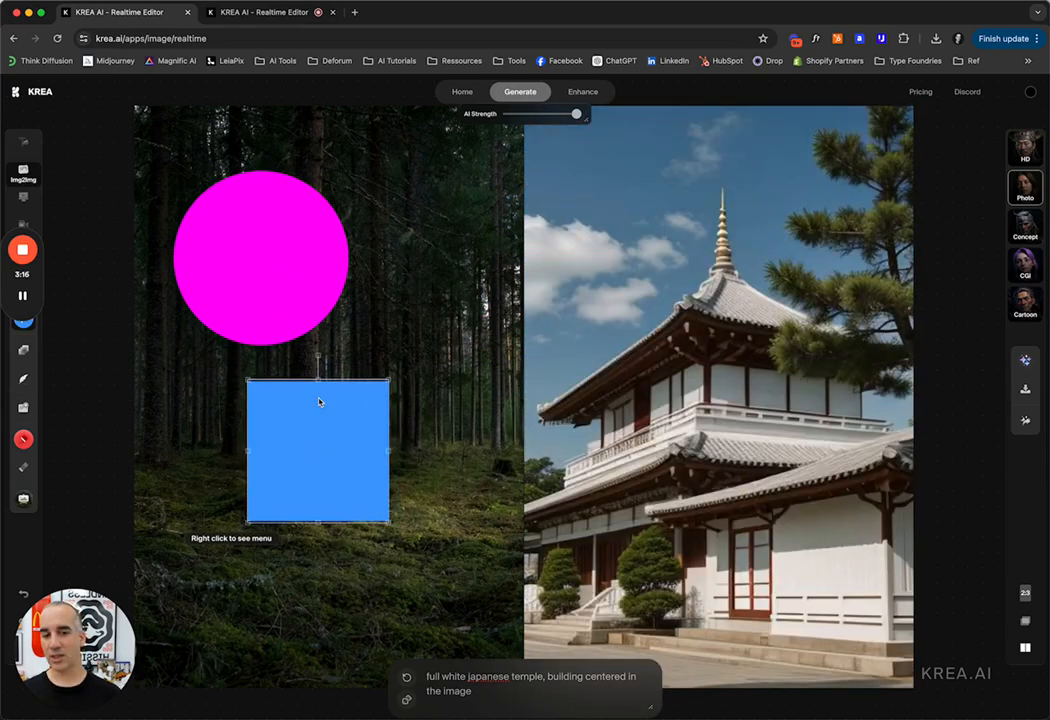
Delete the magenta circle and replace the forest background with solid colour, trying white before settling on black
click(280, 257)
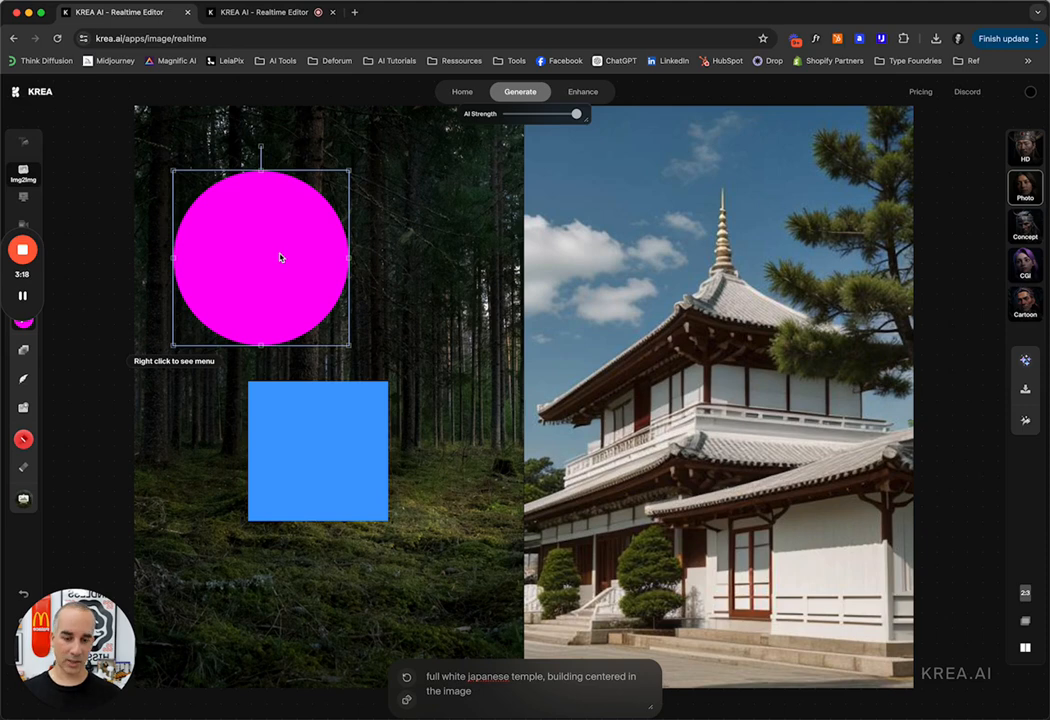
key(Delete)
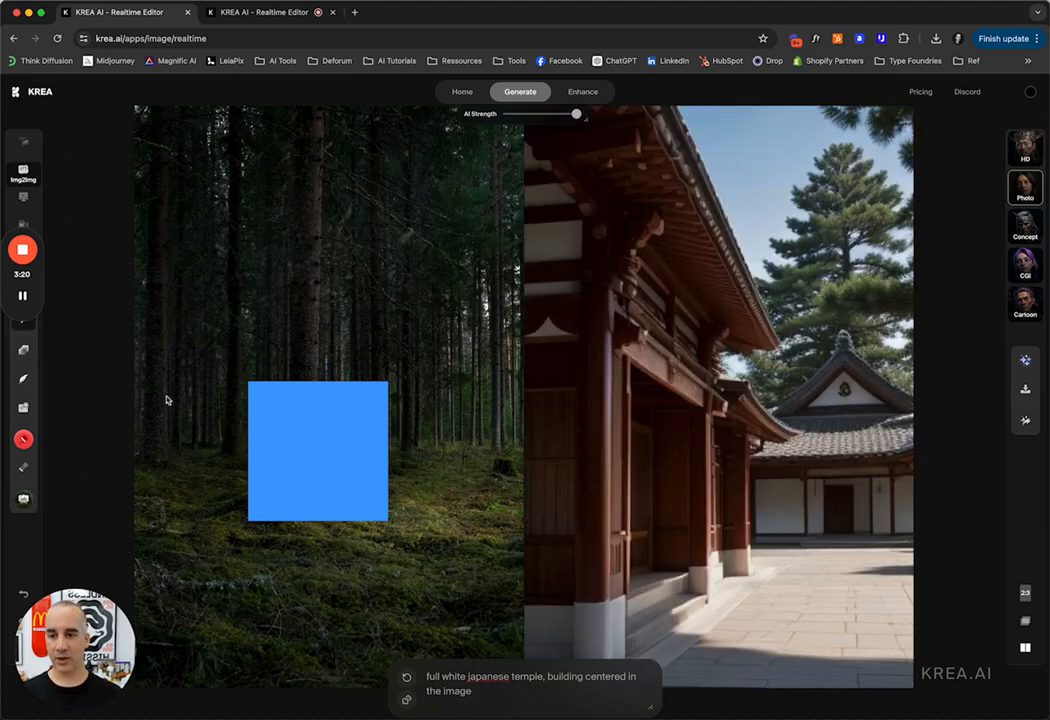
click(22, 503)
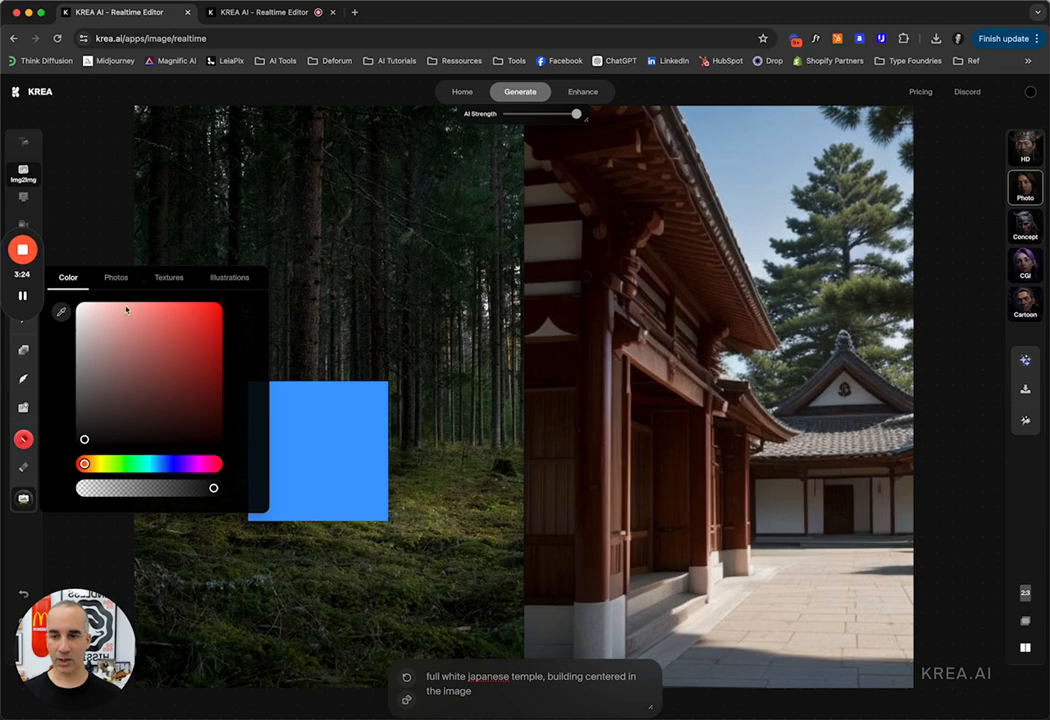
click(74, 305)
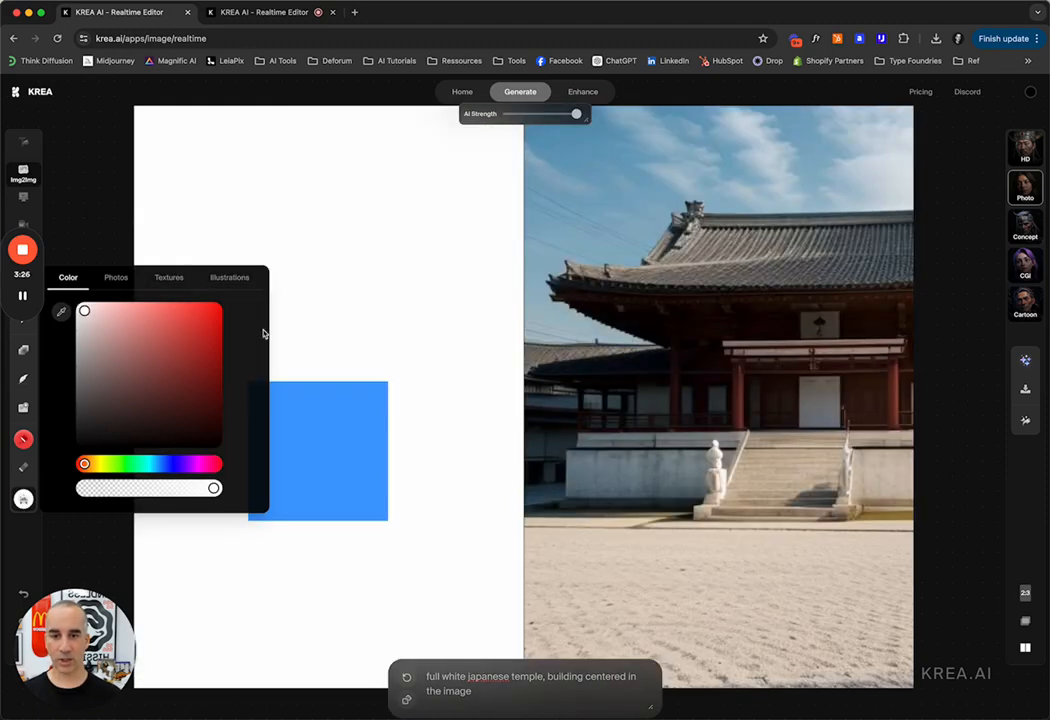
click(332, 448)
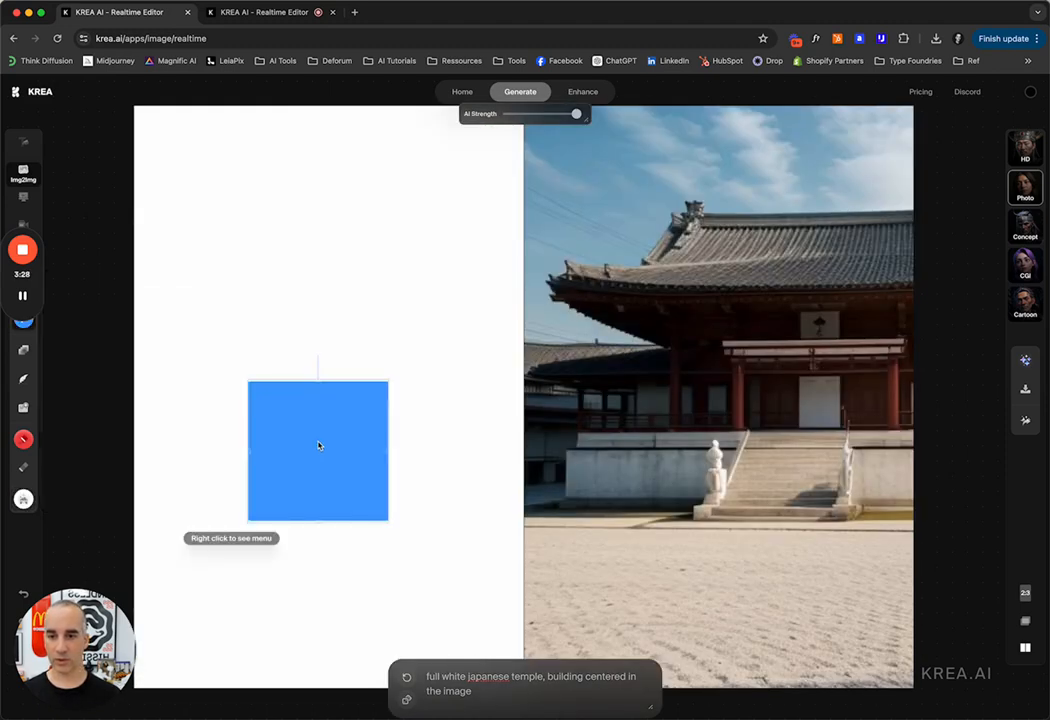
click(23, 499)
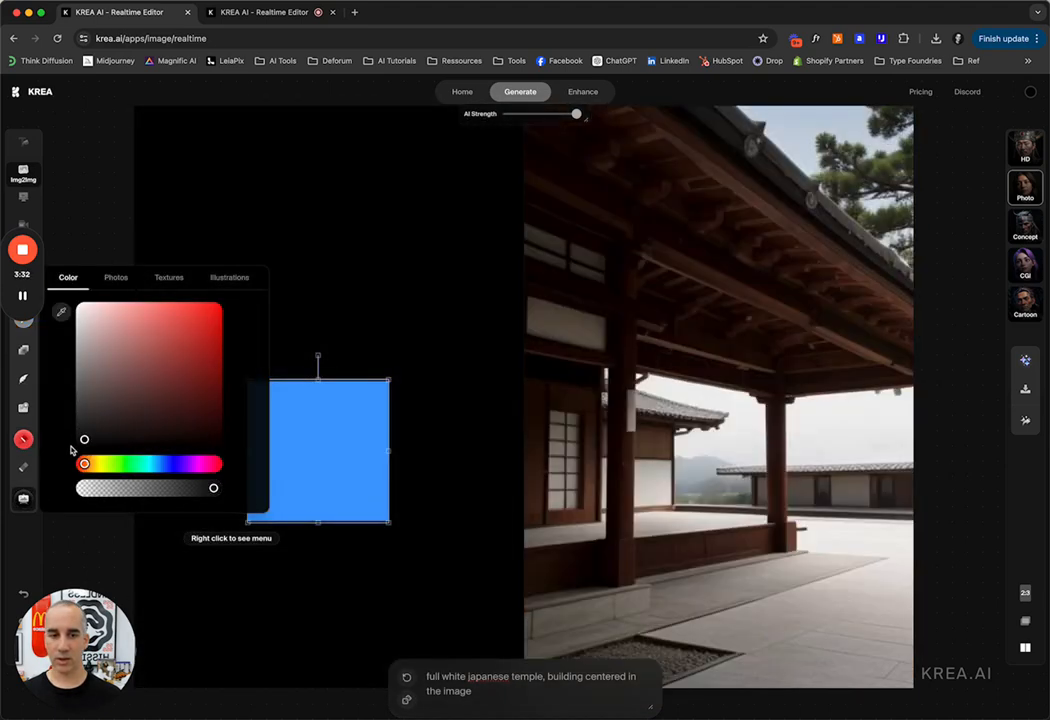
click(454, 221)
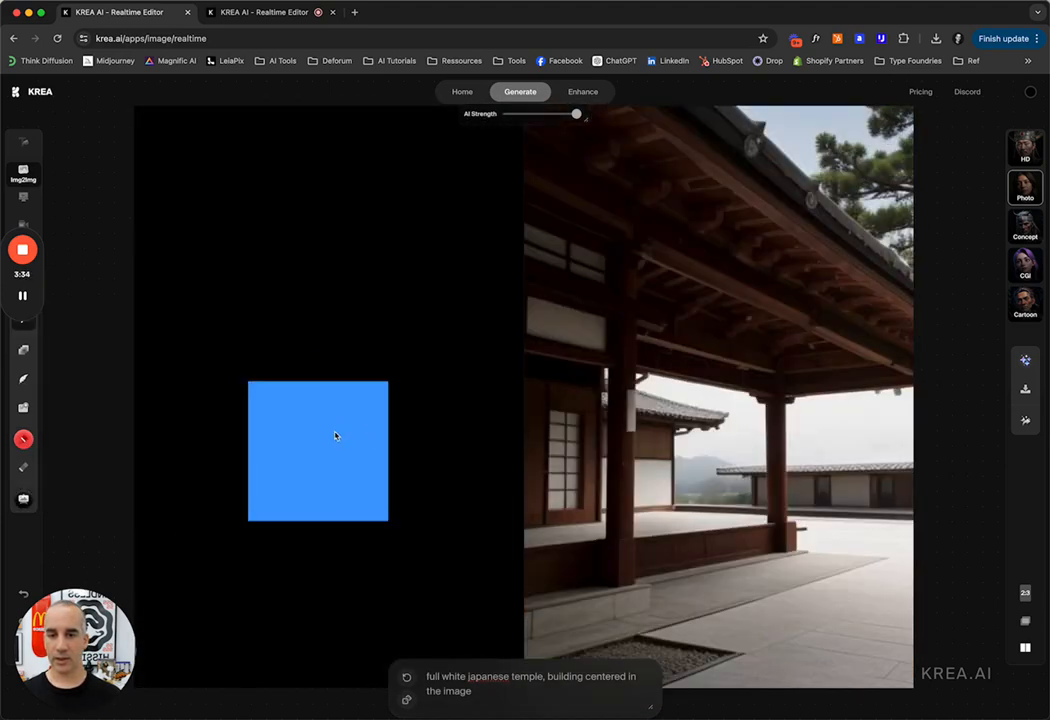
Enlarge the blue square into a wider, taller block and place it centred along the canvas's bottom edge
drag(335, 435, 305, 434)
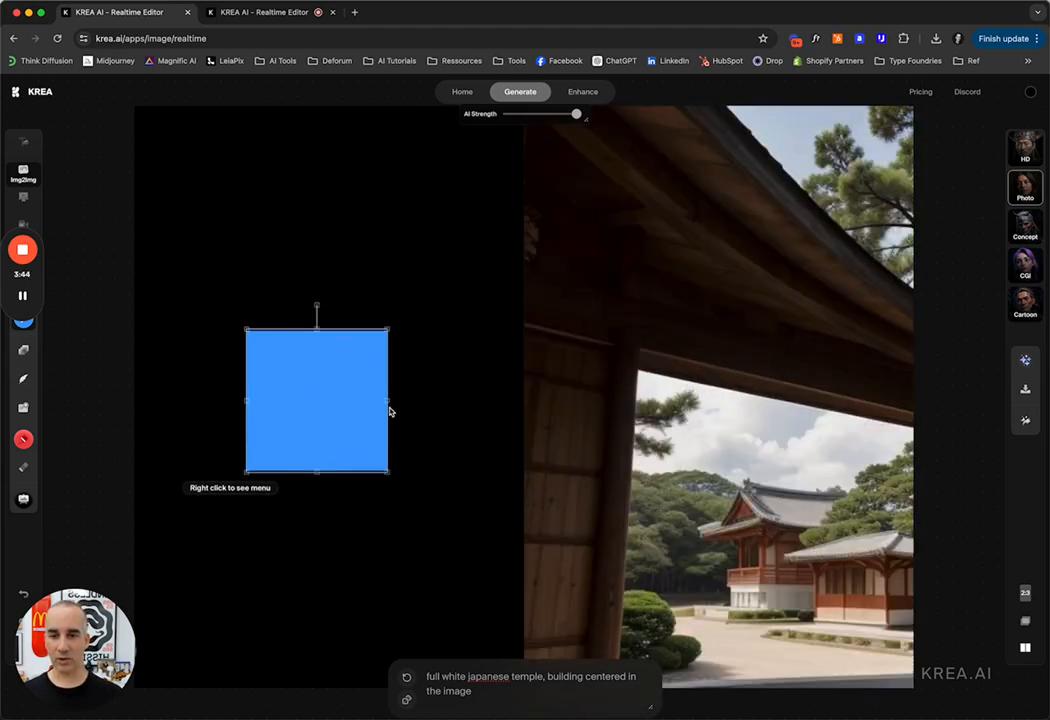
drag(389, 406, 441, 402)
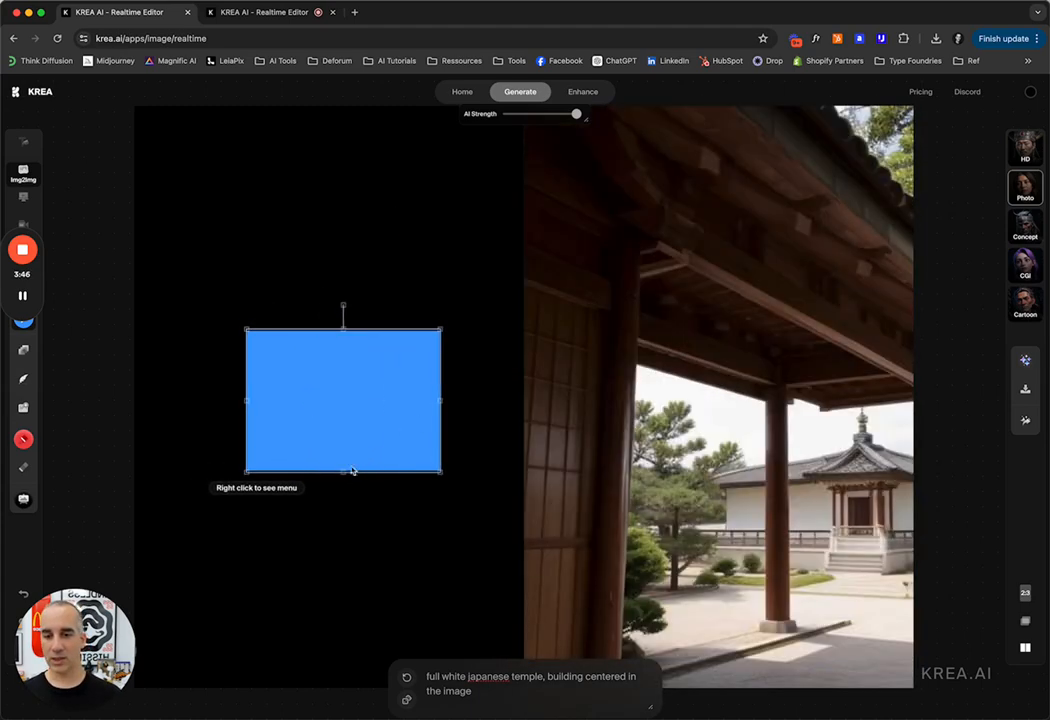
drag(347, 471, 343, 604)
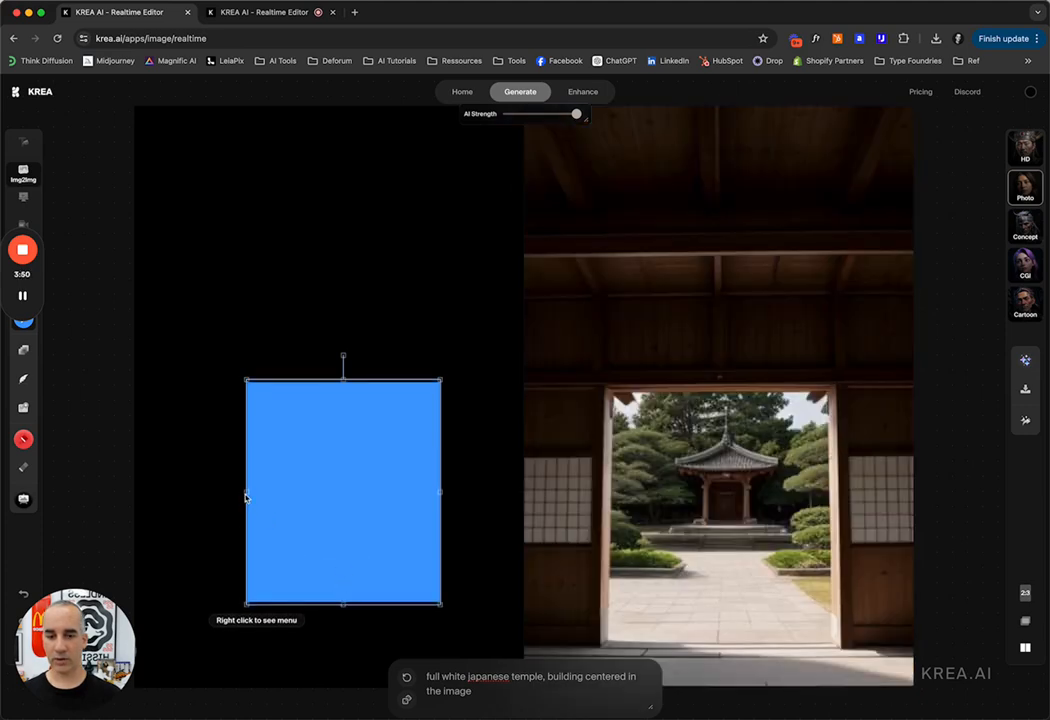
drag(246, 497, 192, 495)
drag(370, 495, 366, 584)
click(388, 304)
click(155, 251)
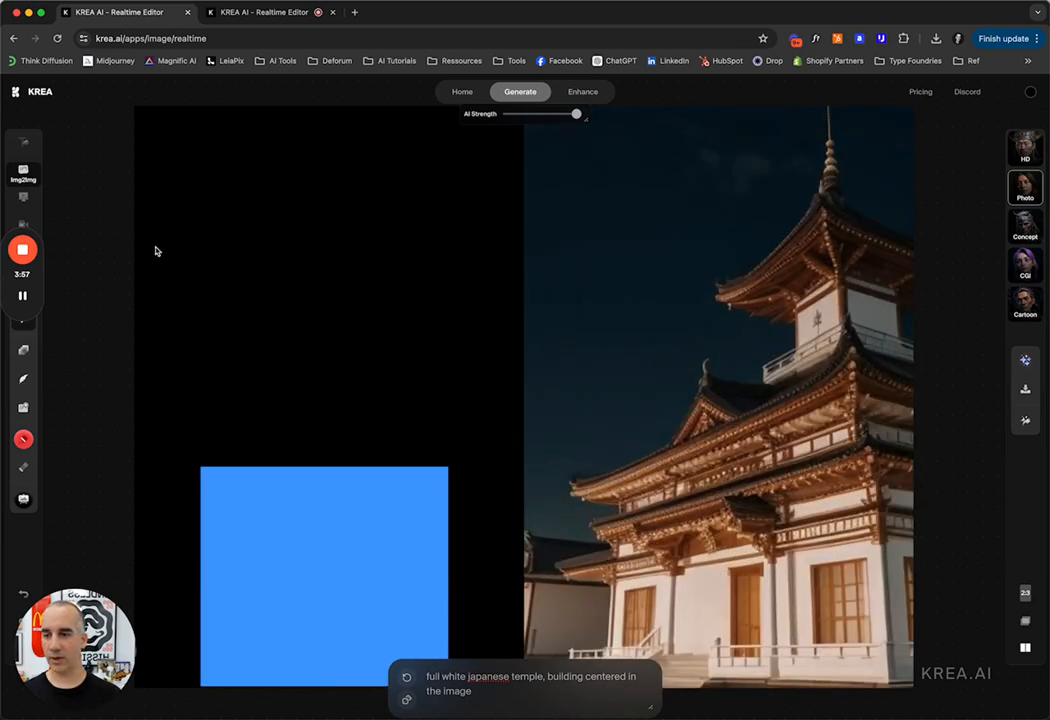
Set the brush to white and paint a filled triangular roof with a straight, overhanging base above the blue block
click(24, 441)
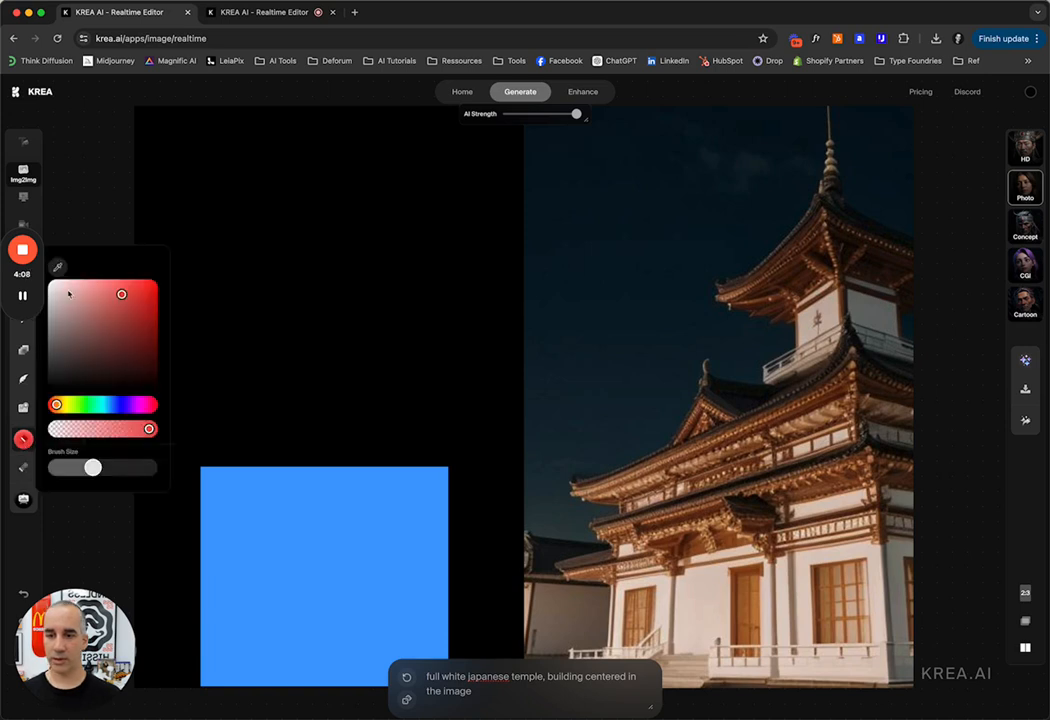
drag(68, 293, 51, 283)
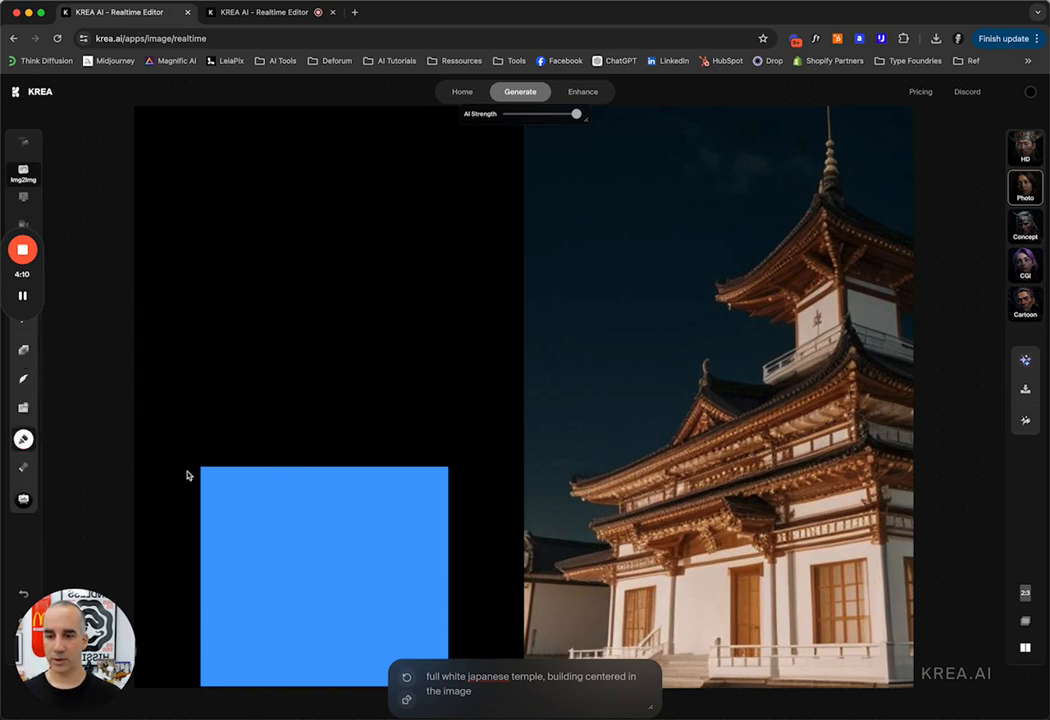
mouse_move(177, 477)
mouse_down()
mouse_move(335, 328)
mouse_move(479, 476)
mouse_up()
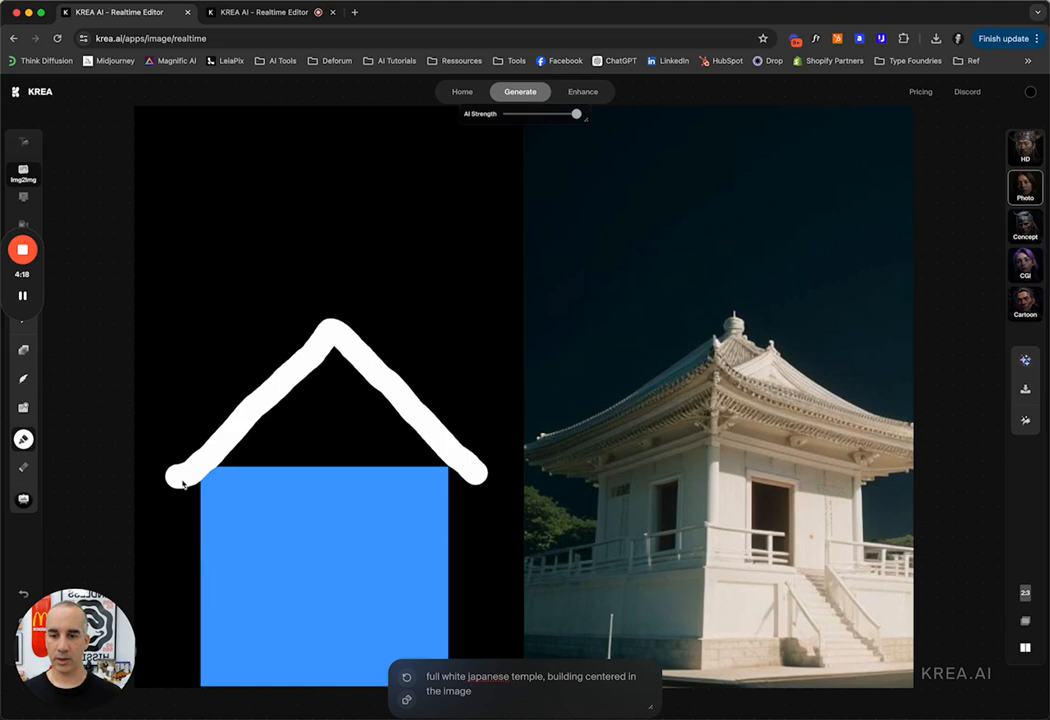
drag(186, 483, 457, 480)
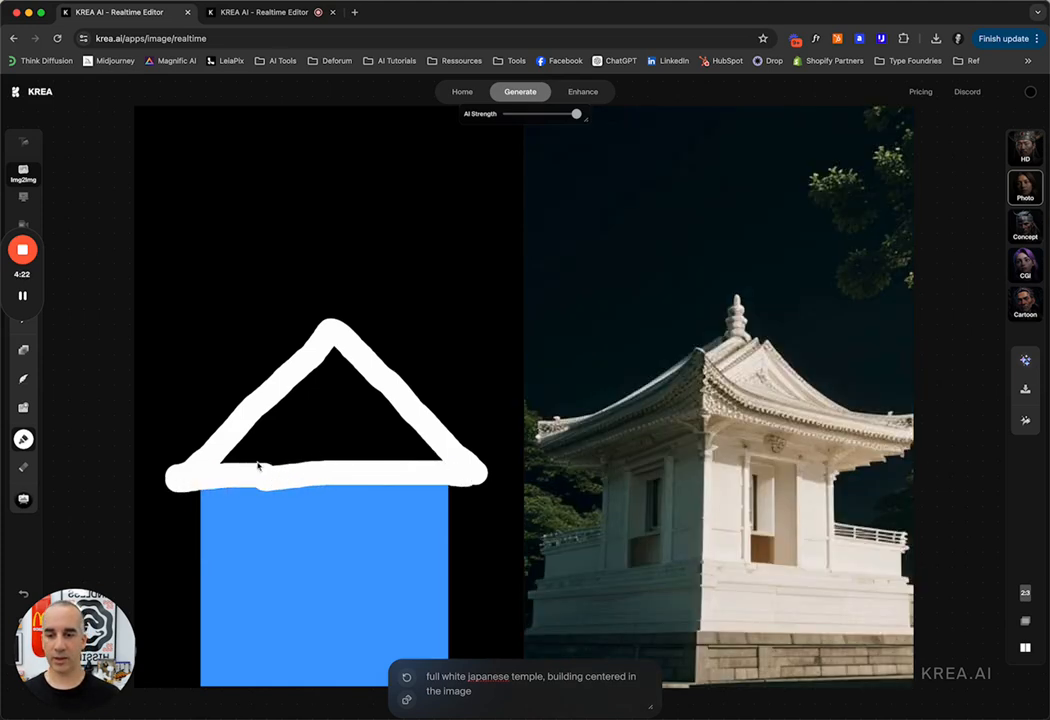
mouse_move(258, 462)
mouse_down()
mouse_move(248, 438)
mouse_move(265, 436)
mouse_move(282, 405)
mouse_move(292, 430)
mouse_move(335, 365)
mouse_move(345, 395)
mouse_move(370, 410)
mouse_move(358, 454)
mouse_up()
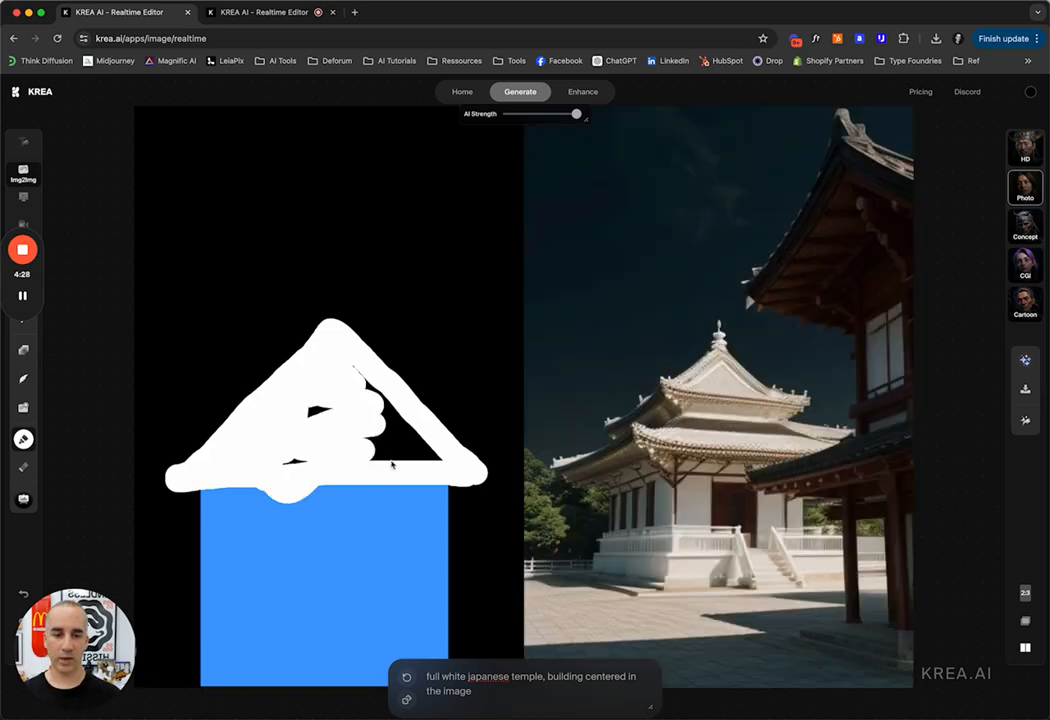
mouse_move(423, 458)
mouse_down()
mouse_move(370, 430)
mouse_move(340, 445)
mouse_move(330, 400)
mouse_move(304, 399)
mouse_up()
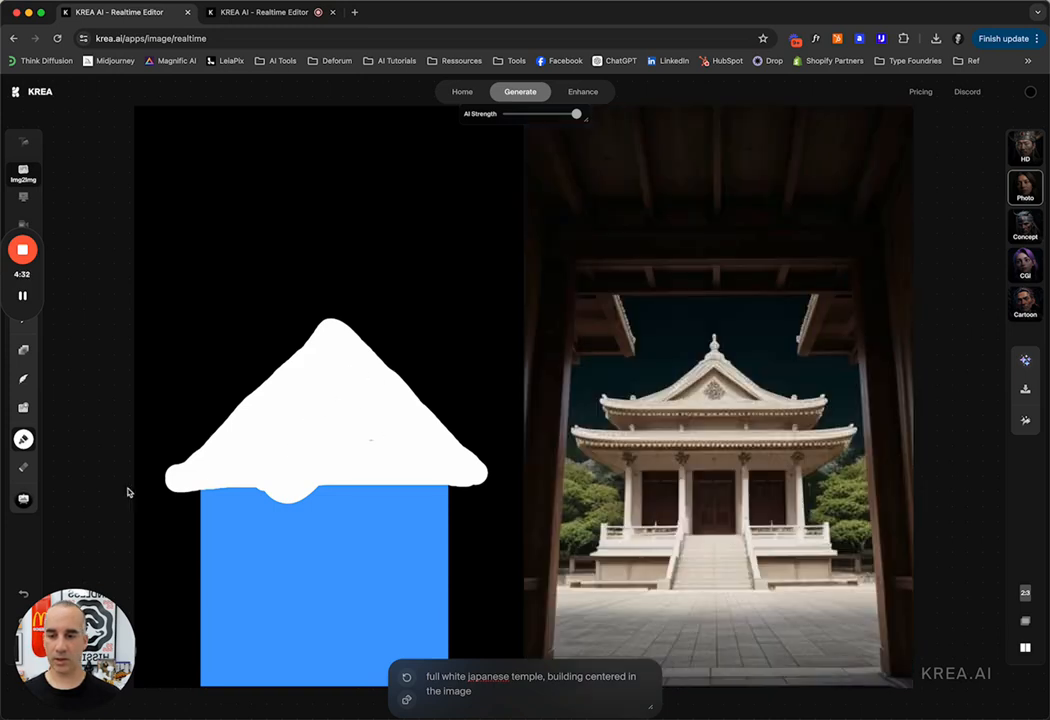
drag(176, 489, 480, 493)
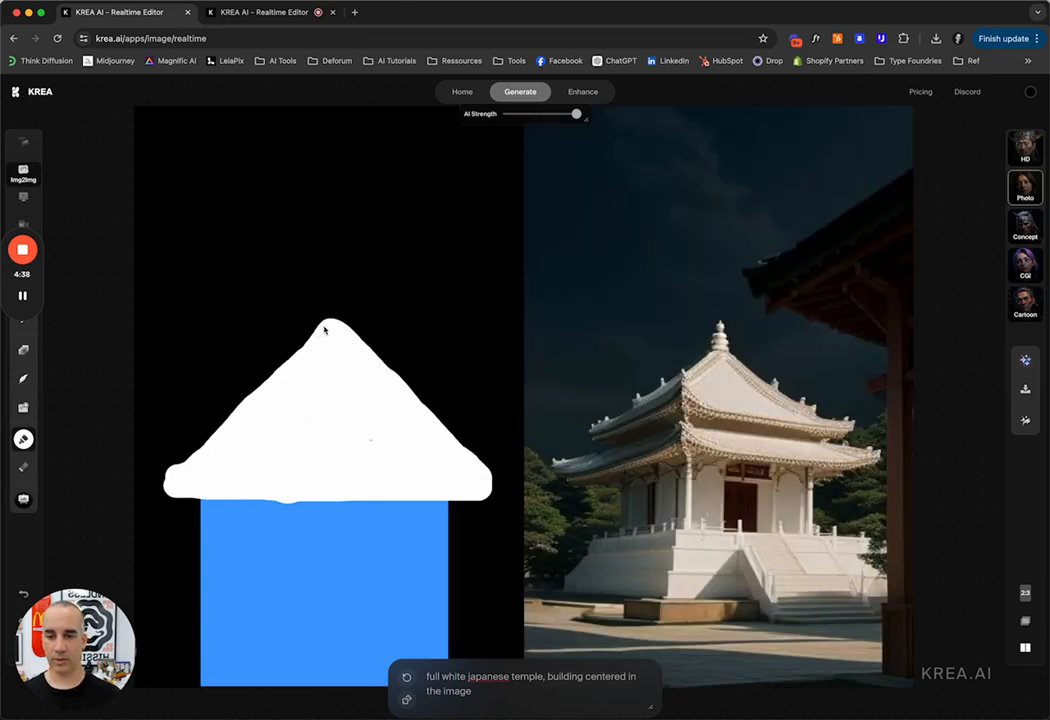
Paint a second white roof tier over the upper part of the triangle, with eaves flaring out on both sides
mouse_move(324, 330)
mouse_down()
mouse_move(290, 368)
mouse_move(205, 418)
mouse_move(250, 418)
mouse_up()
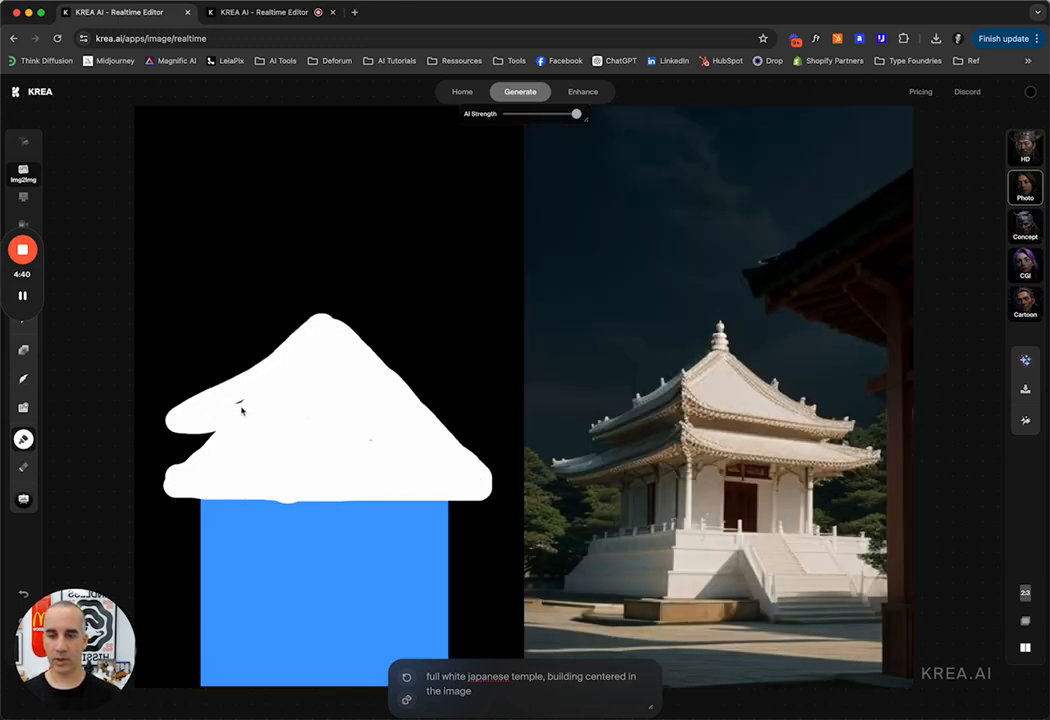
mouse_move(330, 310)
mouse_down()
mouse_move(472, 393)
mouse_move(360, 408)
mouse_up()
drag(421, 393, 366, 372)
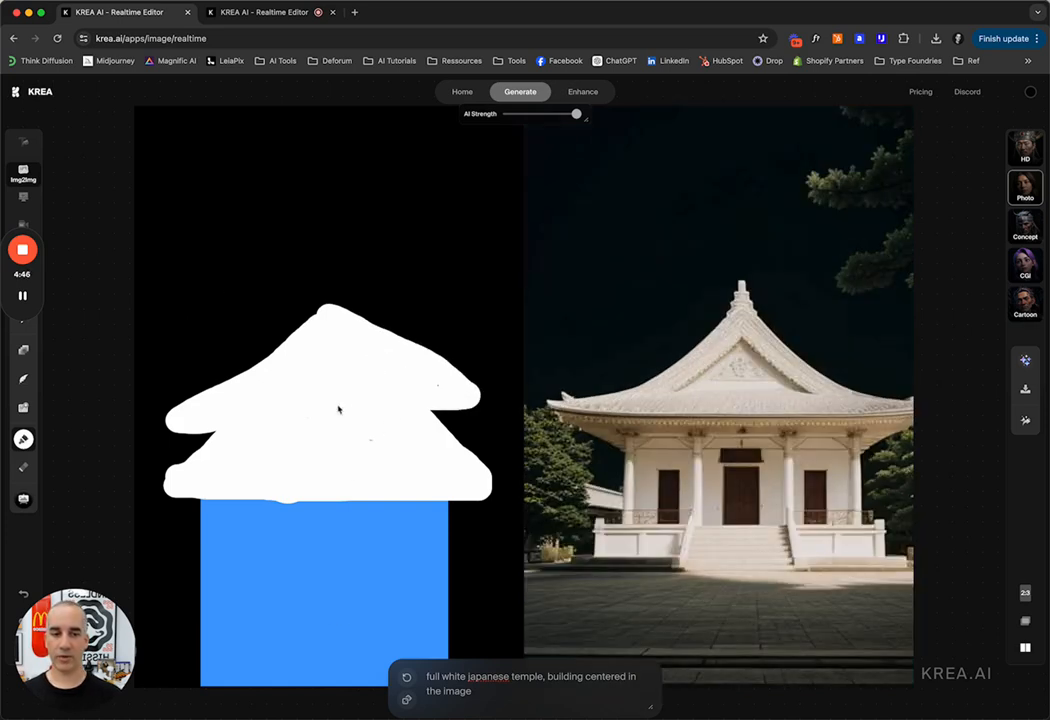
Draw a cyan circle in the sky area at the canvas's upper right, above the painted roof
click(25, 440)
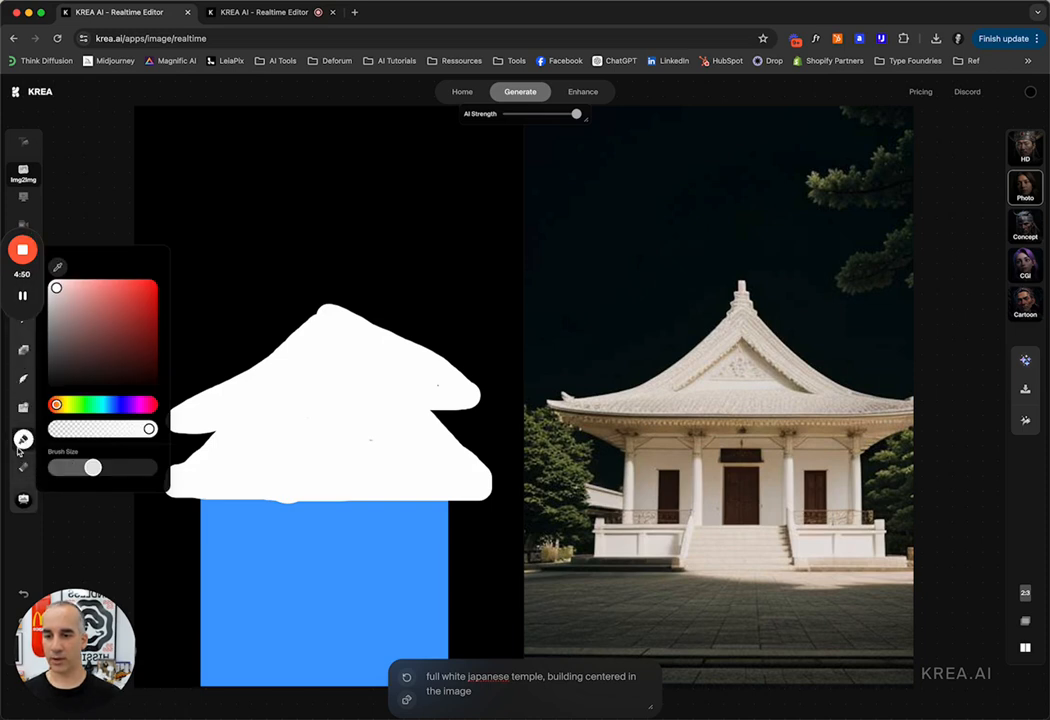
click(23, 349)
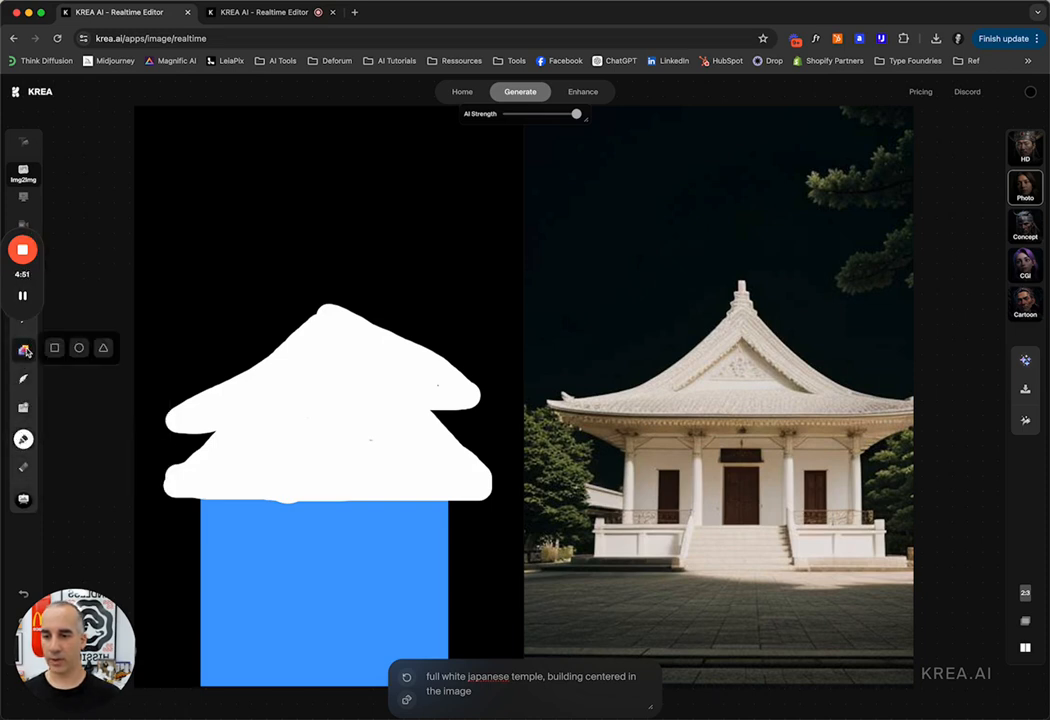
click(77, 350)
drag(390, 153, 504, 263)
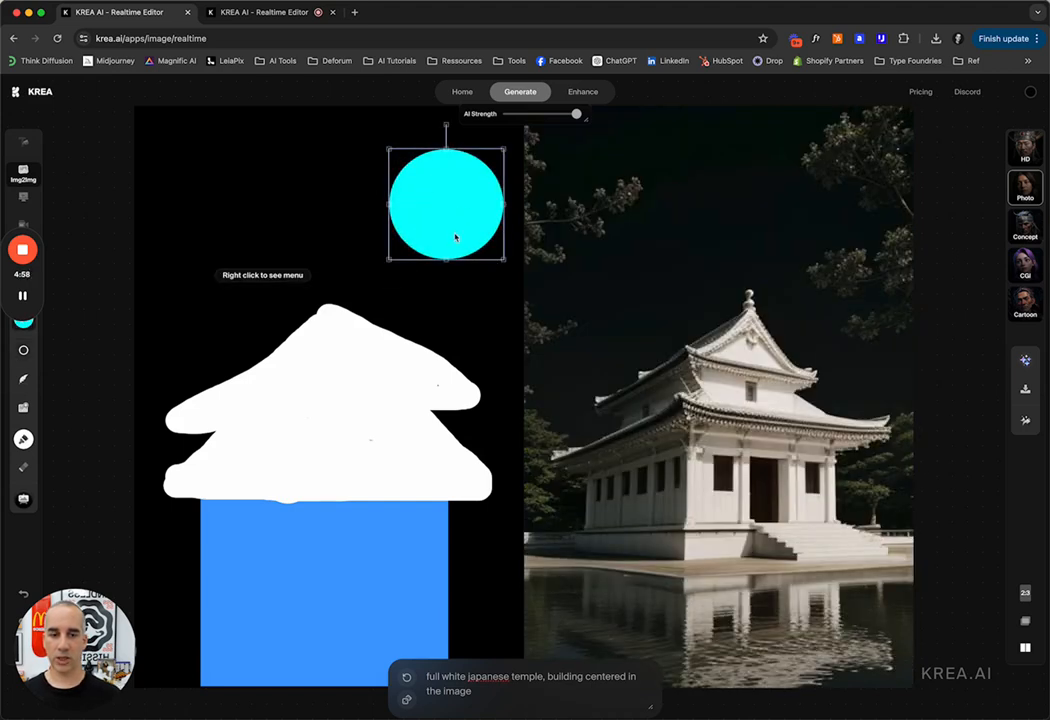
Append ", night time with full moon in the sky" to the prompt and shift the cyan circle slightly left
click(493, 692)
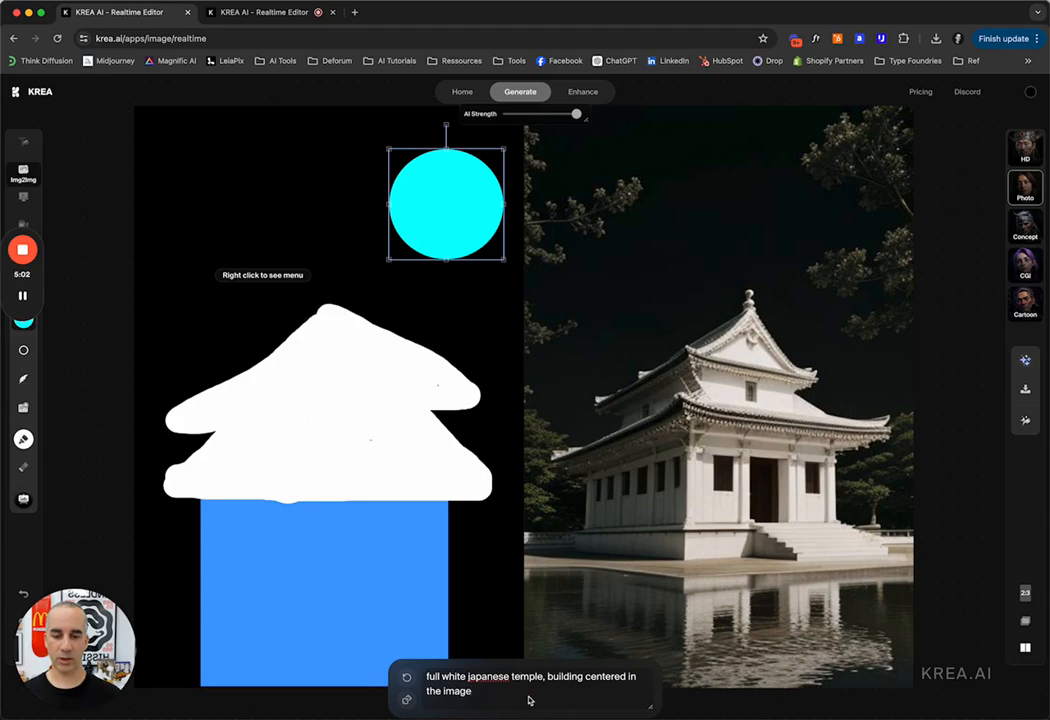
text(,)
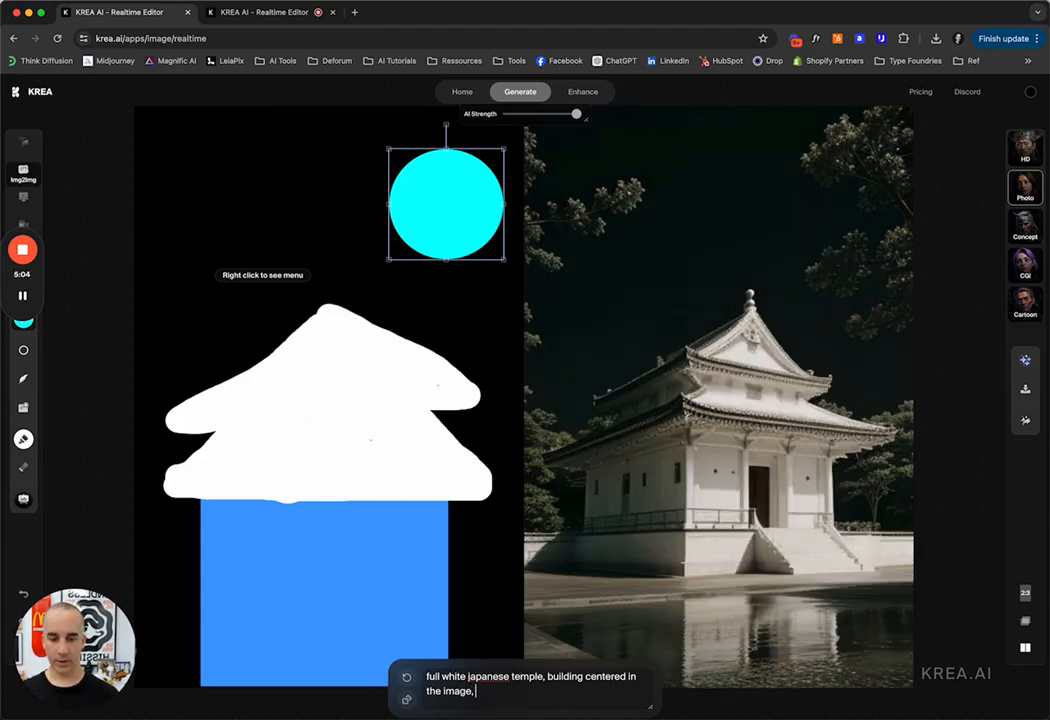
text( night time with full moon in the sky)
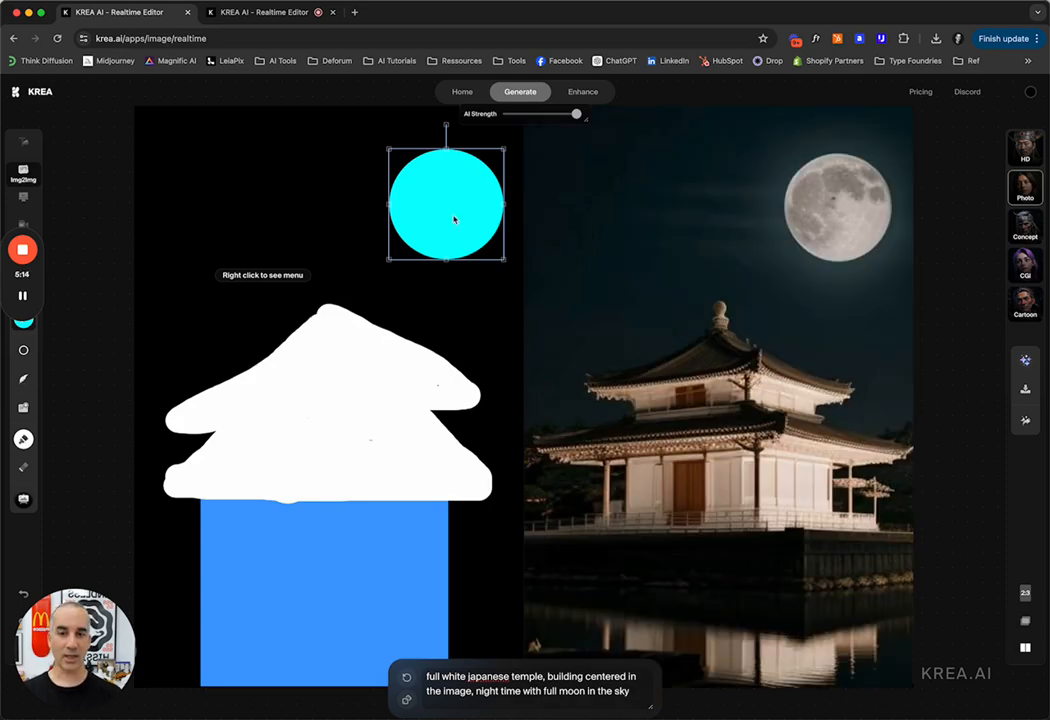
drag(454, 219, 449, 217)
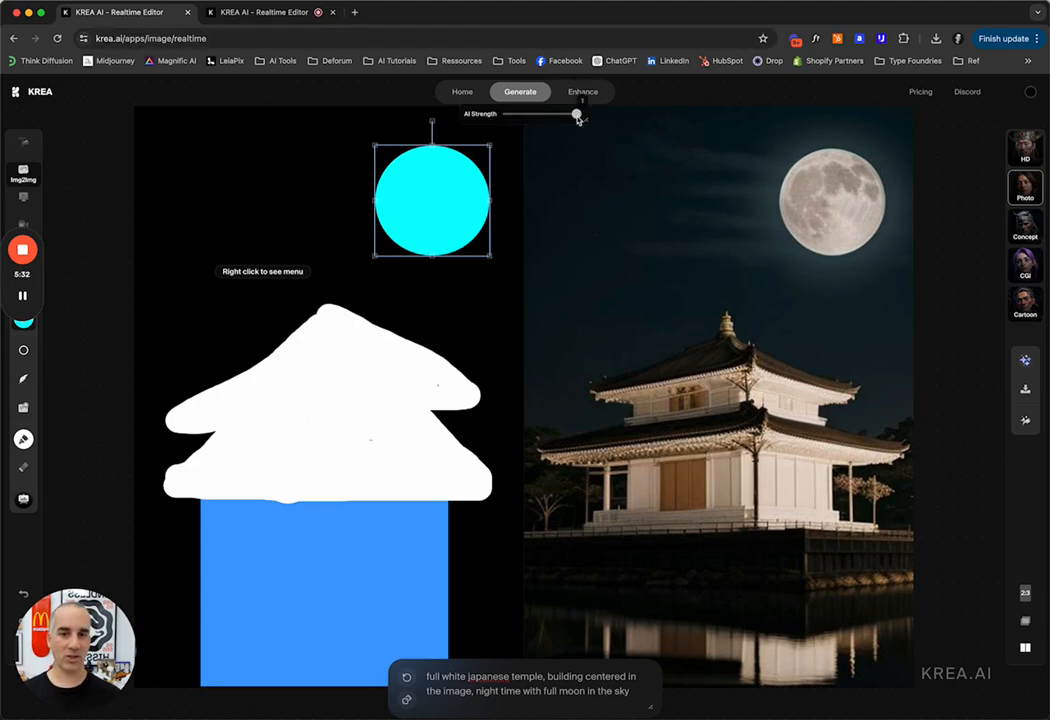
Lower the AI Strength to nearly zero to compare the output with the canvas, and raise it to 0.8
drag(577, 116, 503, 120)
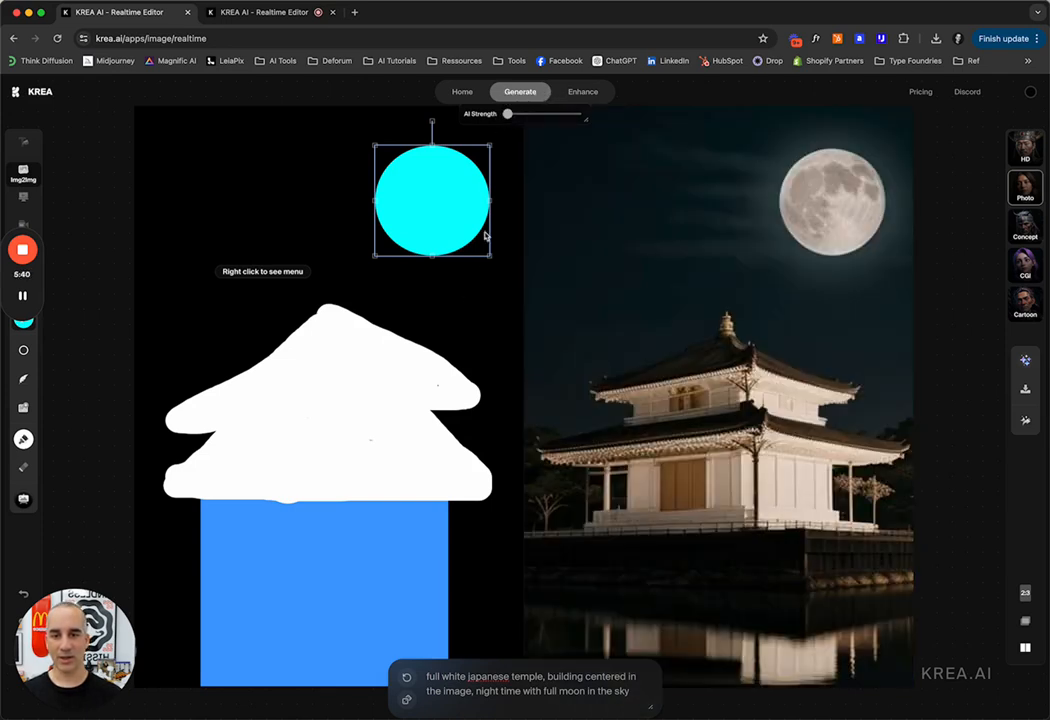
mouse_move(510, 113)
mouse_down()
mouse_move(520, 115)
mouse_move(508, 115)
mouse_up()
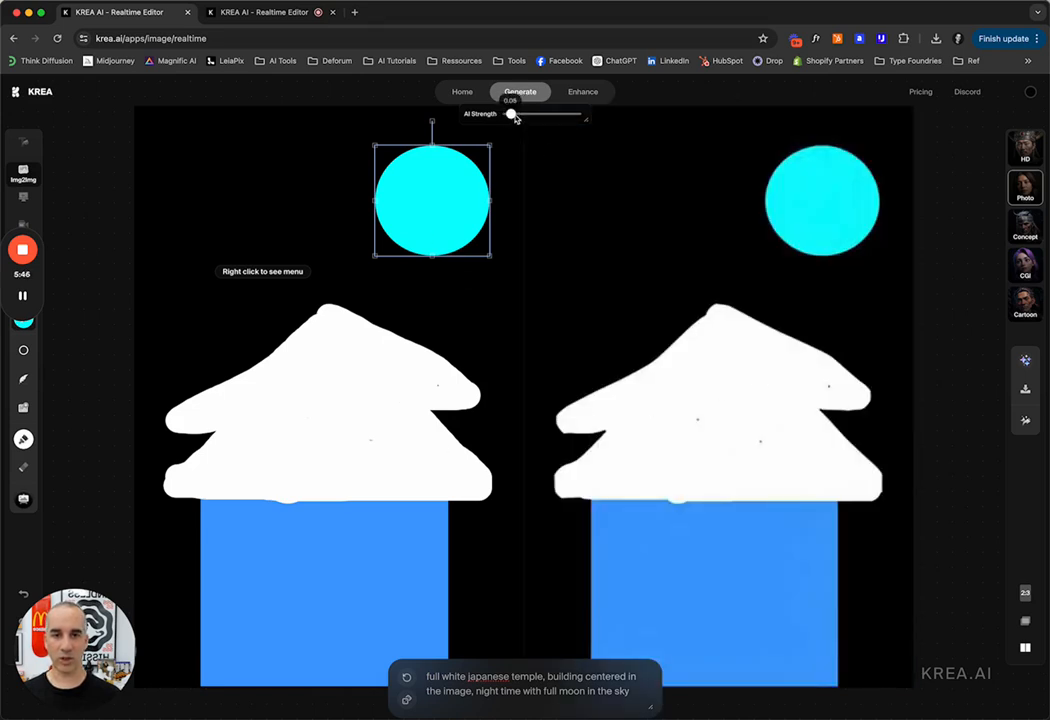
drag(511, 113, 563, 116)
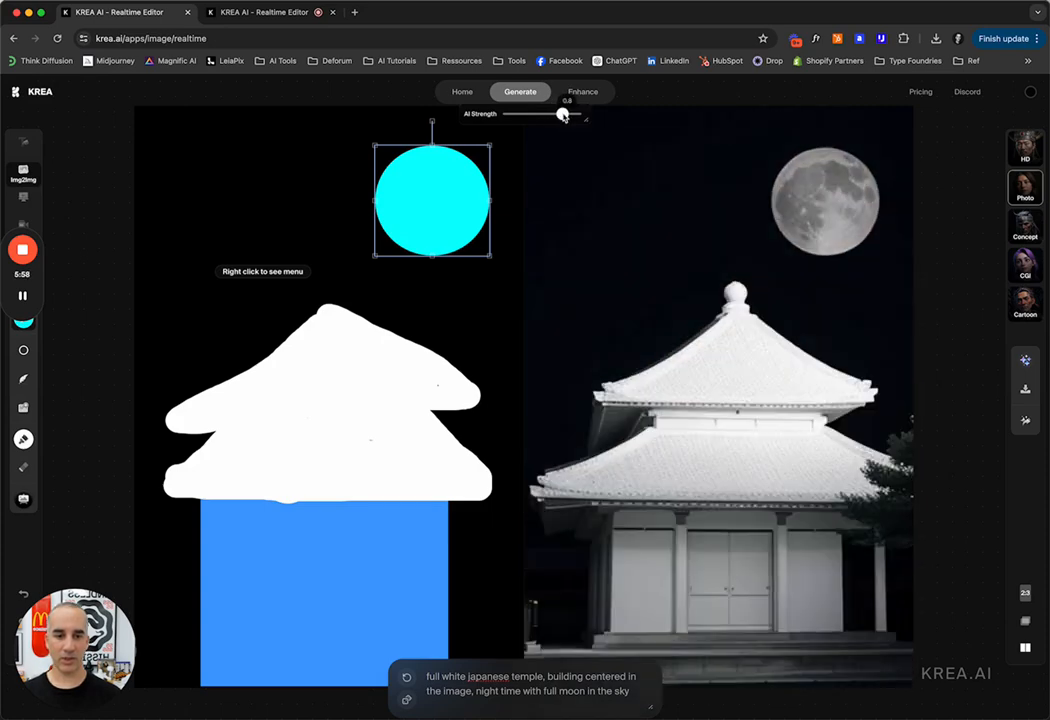
Delete all the white brush strokes of the painted roof, leaving only the cyan circle and the blue block
click(309, 388)
key(Delete)
click(344, 352)
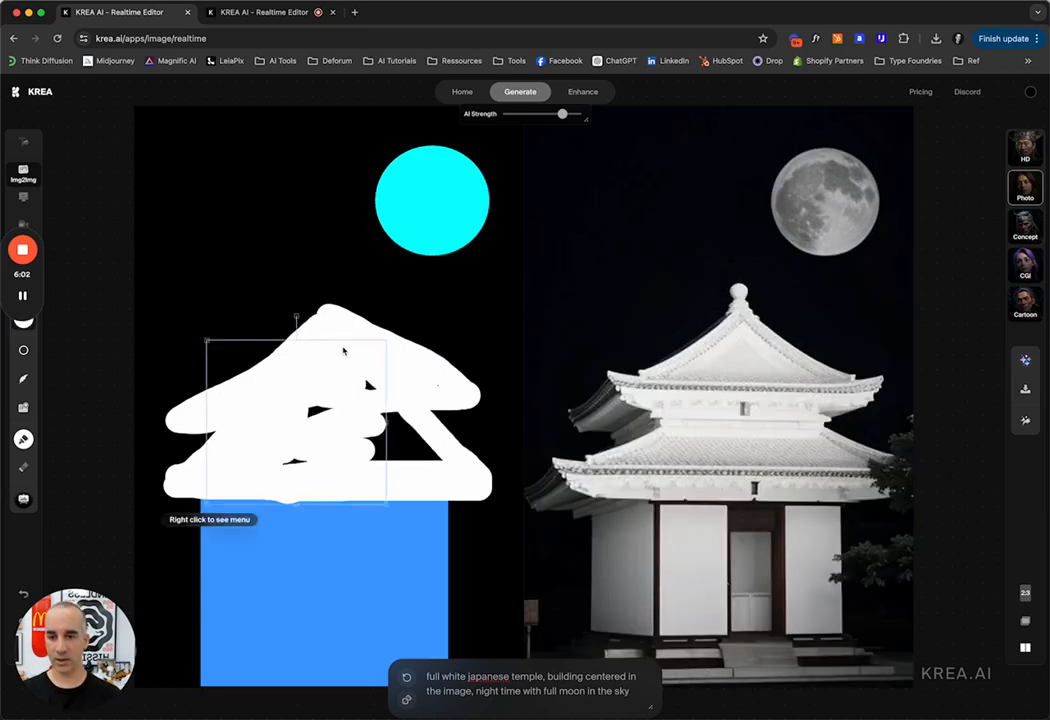
key(Delete)
click(434, 387)
key(Delete)
click(433, 410)
key(Delete)
click(403, 398)
key(Delete)
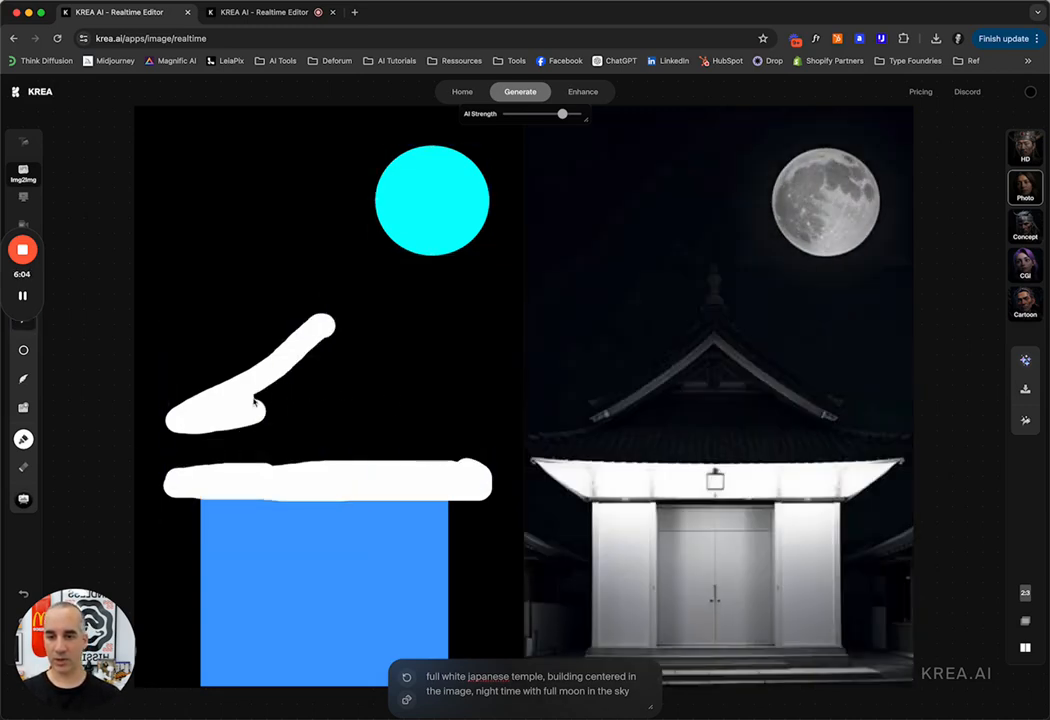
click(259, 391)
key(Delete)
click(206, 494)
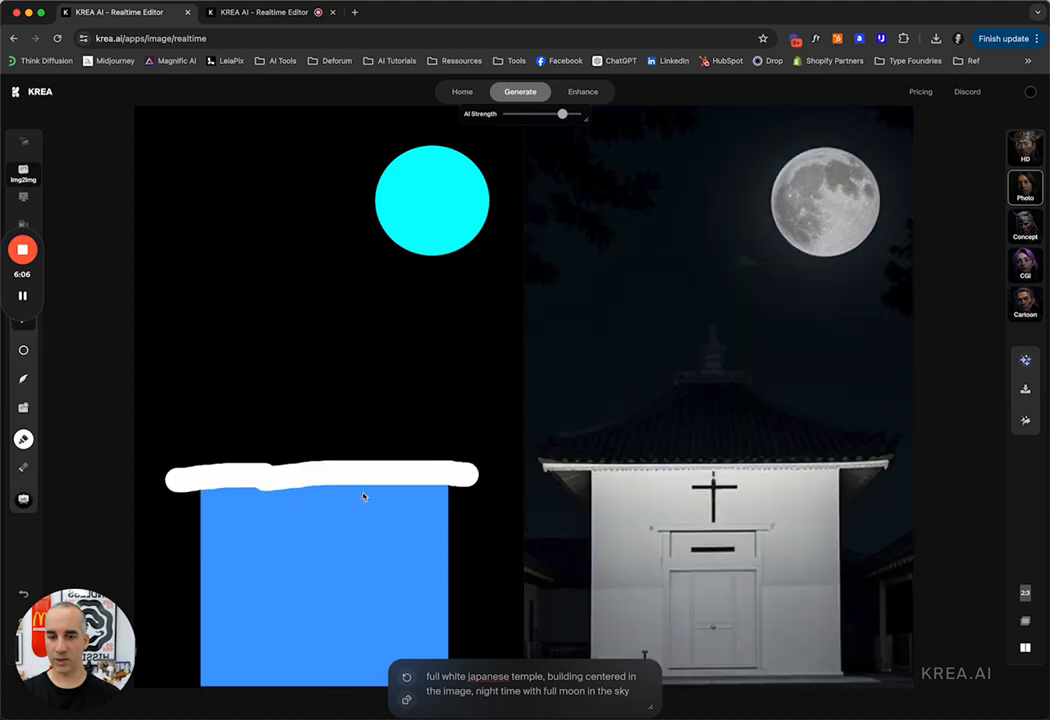
click(375, 480)
key(Delete)
Draw a cyan triangle, widen it beyond the blue block's width, and place it on the block's upper edge as a roof
click(24, 351)
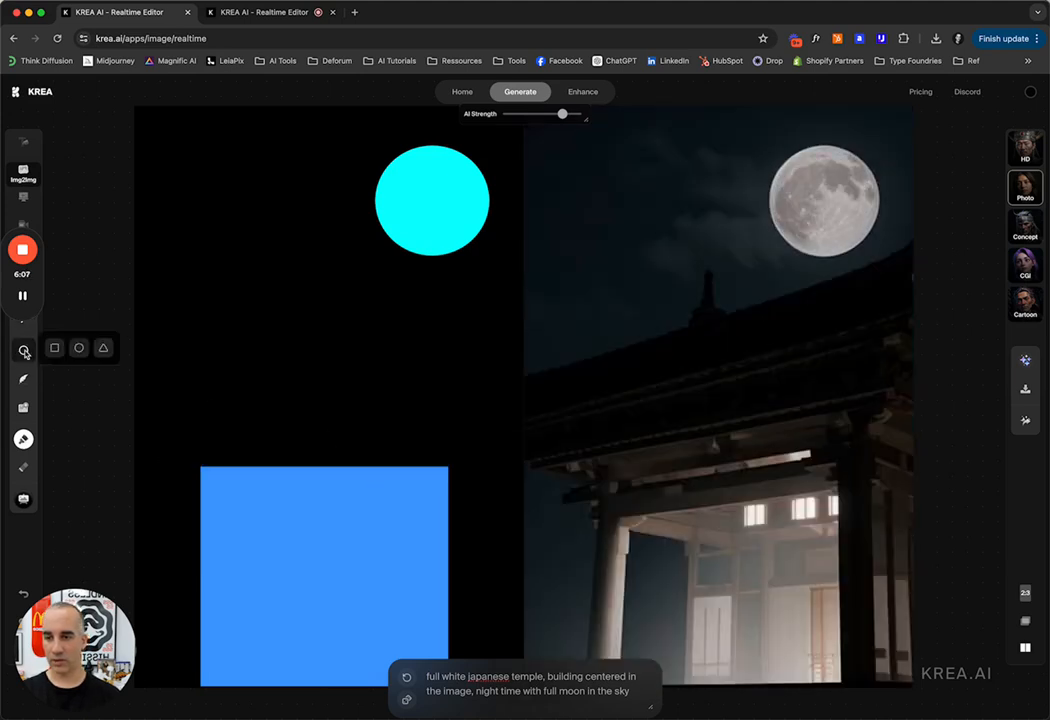
click(103, 348)
drag(337, 278, 167, 417)
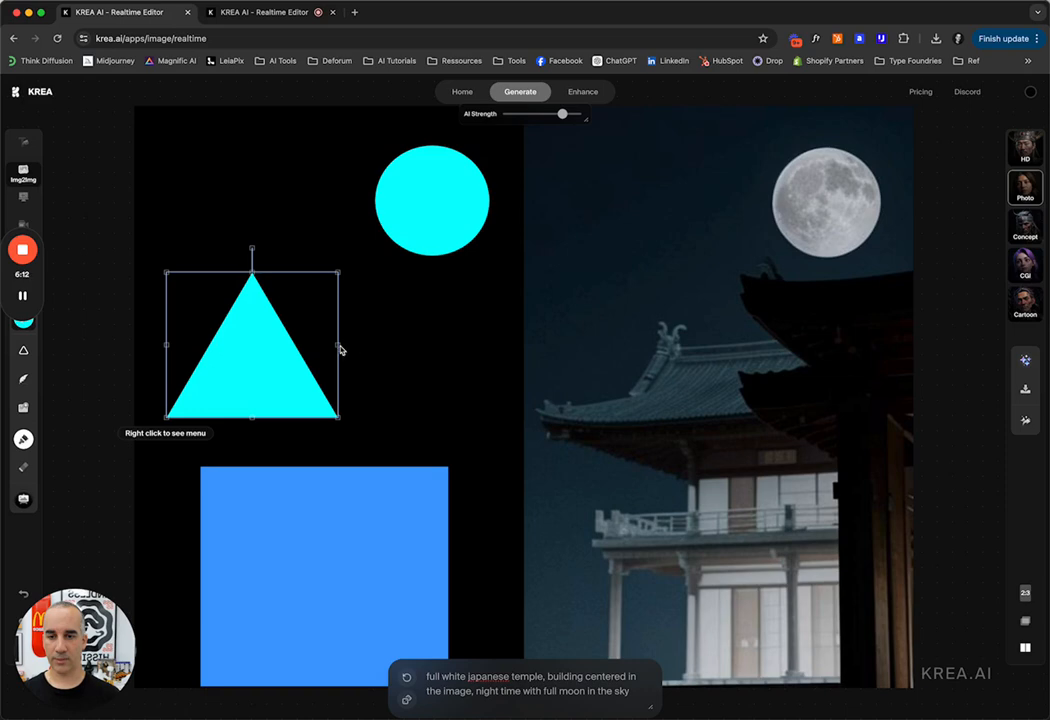
drag(339, 345, 510, 346)
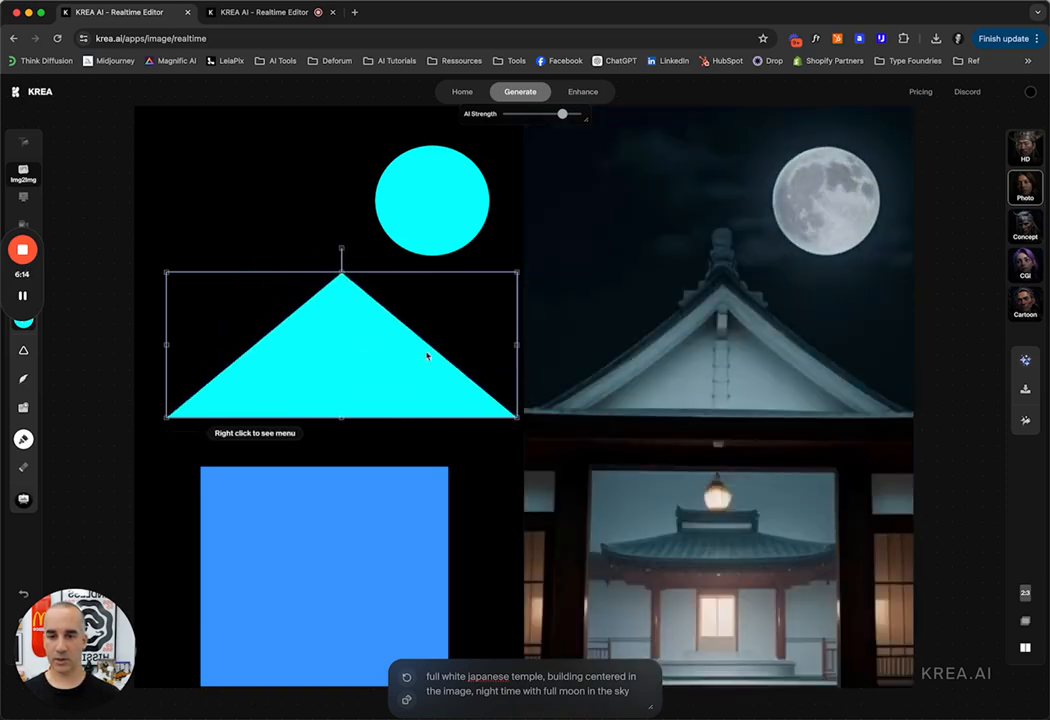
drag(377, 368, 359, 427)
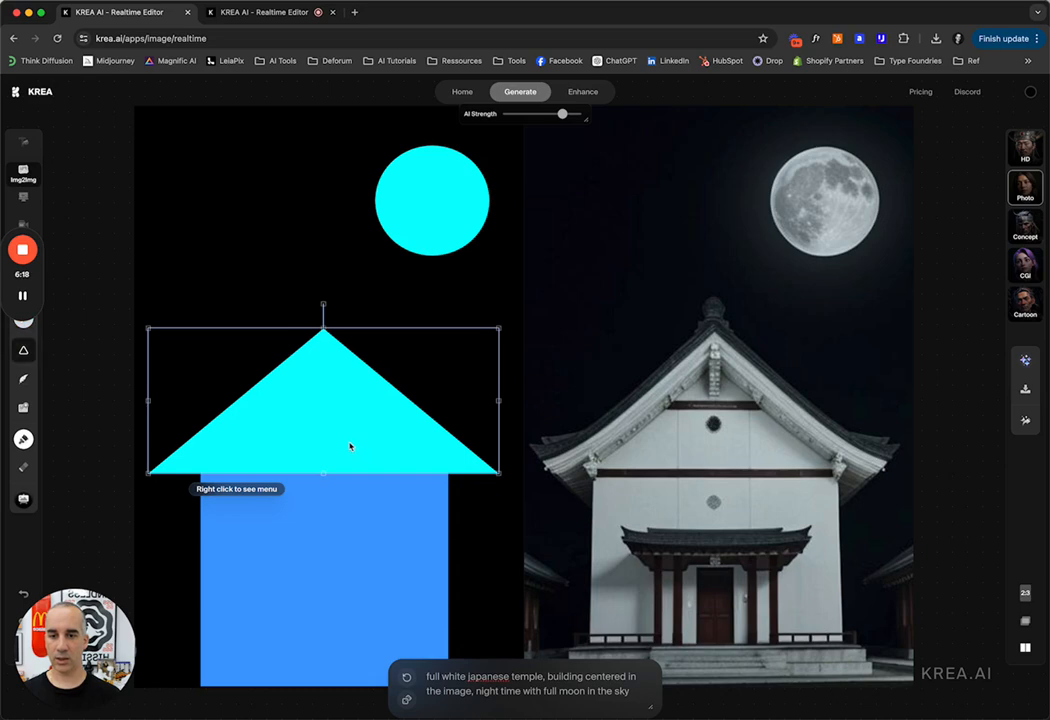
Duplicate the roof triangle into two higher tiers, then shrink the topmost copy and centre it above the others
key(super+v)
drag(367, 456, 338, 344)
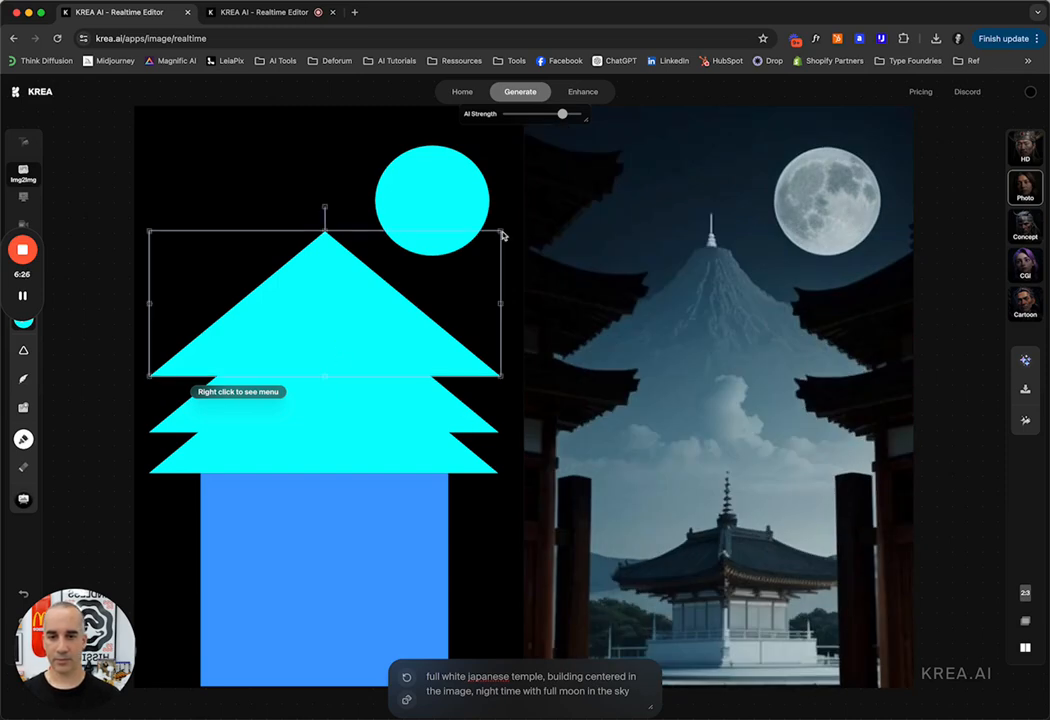
drag(503, 235, 401, 270)
drag(284, 352, 326, 352)
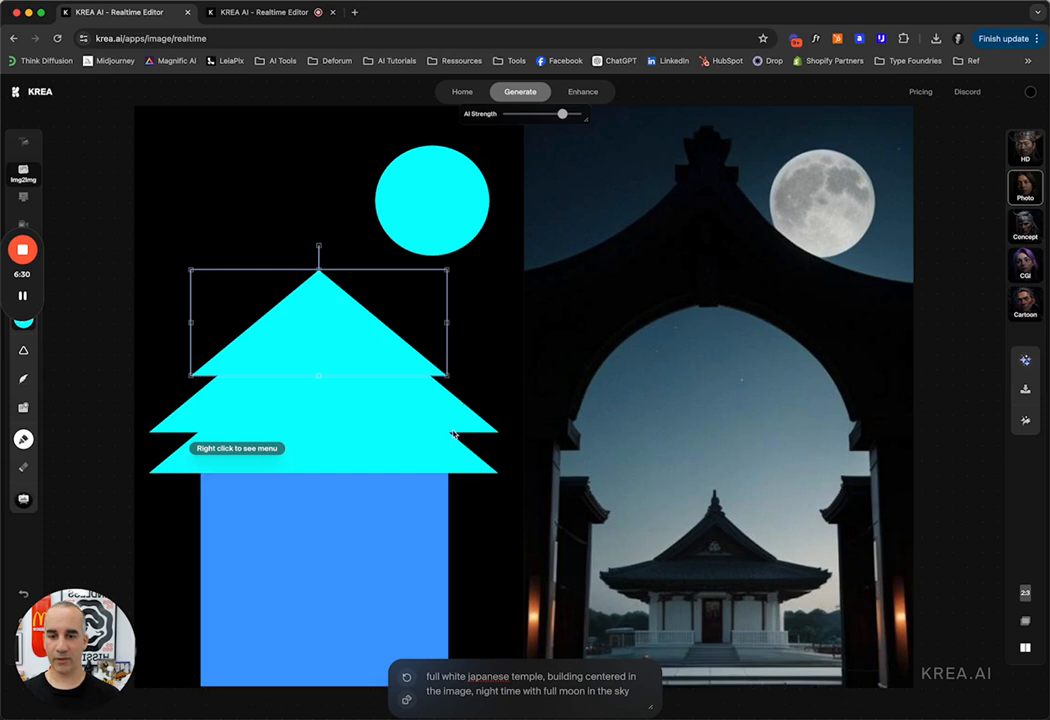
Move the smallest triangle down so that it sits inside the middle roof triangle
click(471, 469)
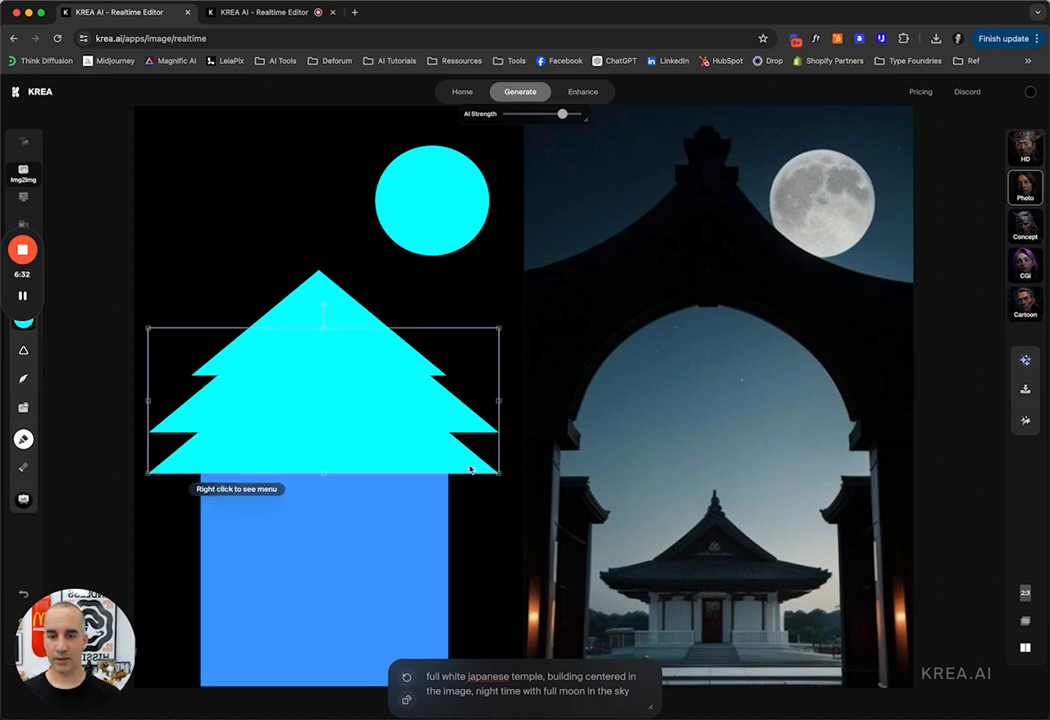
click(425, 422)
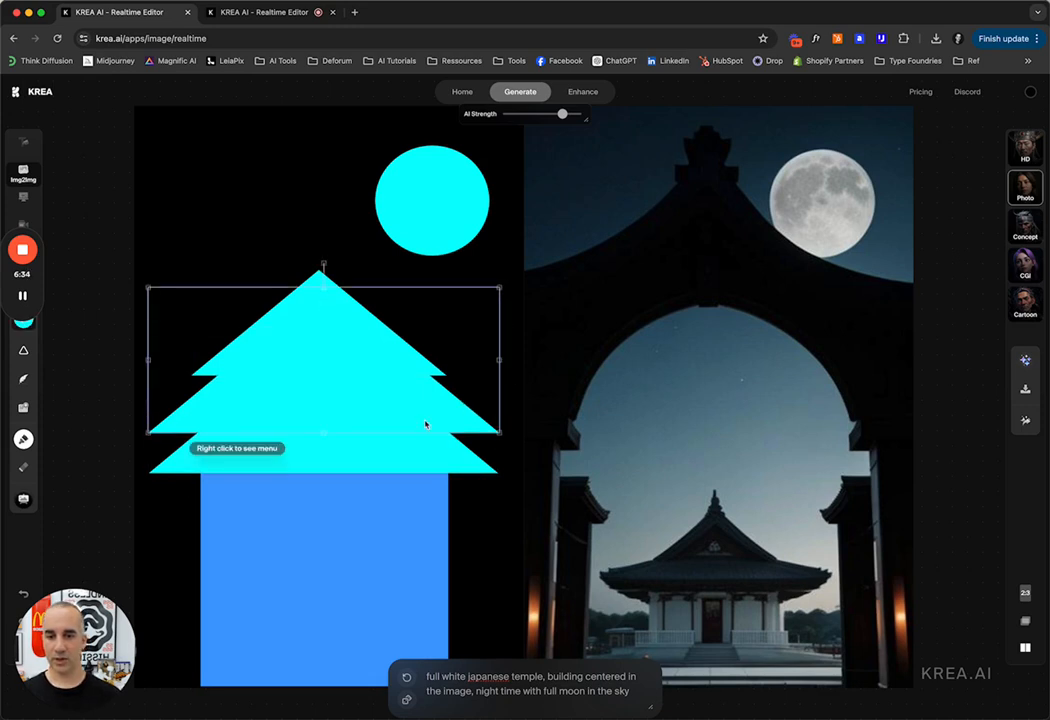
drag(354, 349, 357, 377)
Recolour the smallest triangle dark teal and the lowest roof triangle a muted grey-teal
click(20, 325)
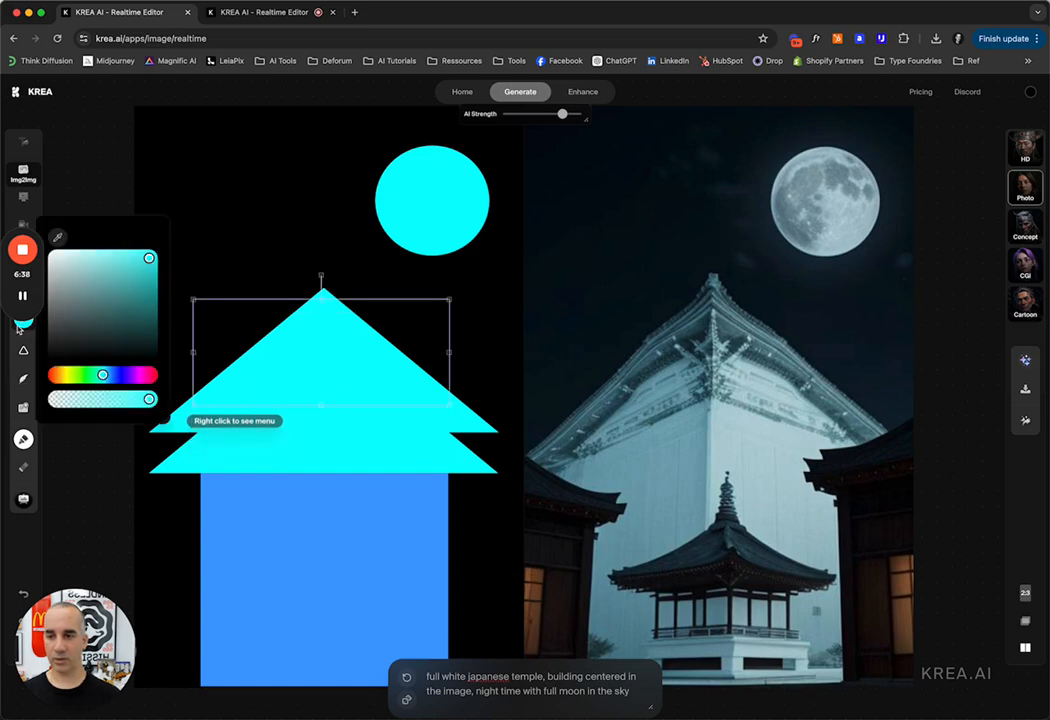
drag(70, 316, 127, 303)
click(410, 457)
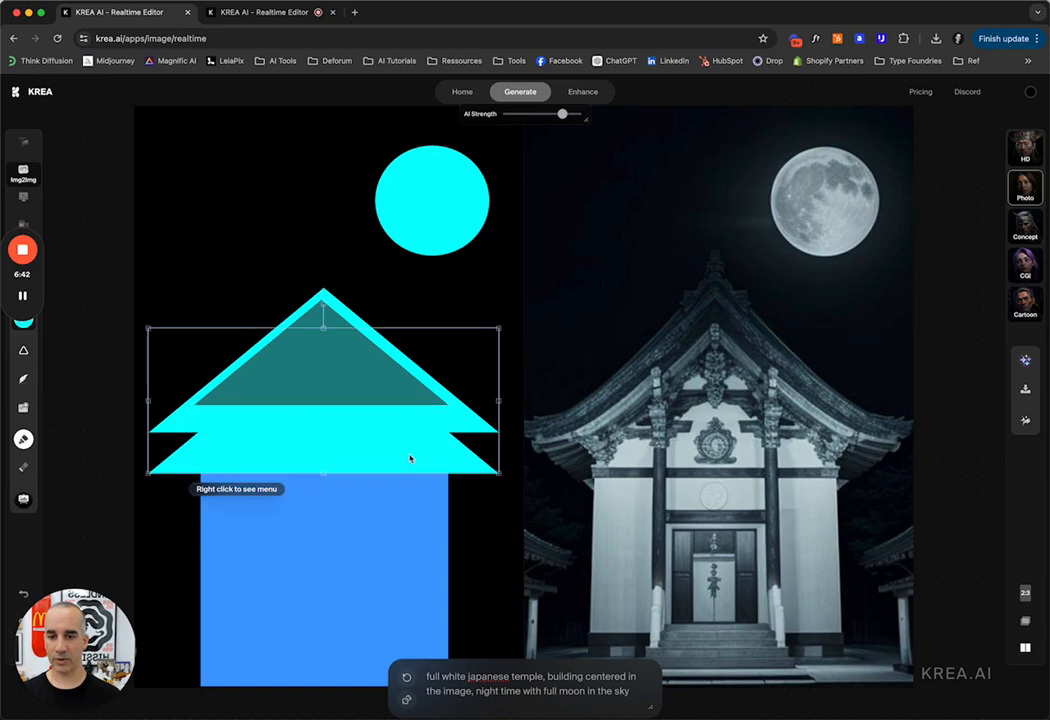
click(26, 327)
click(88, 310)
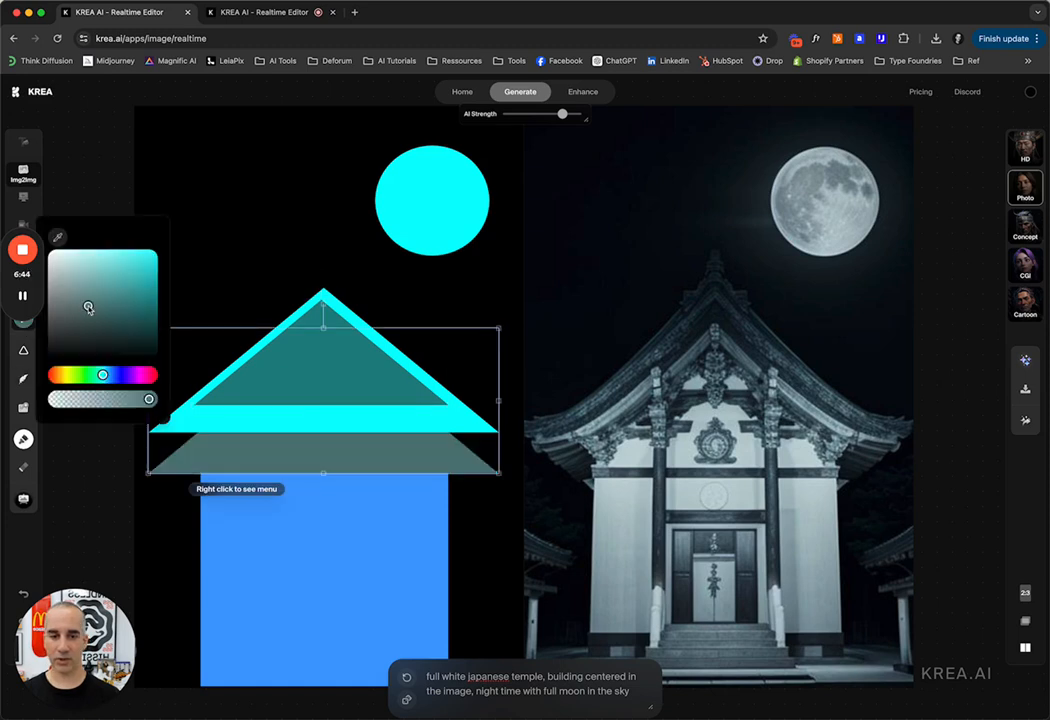
click(517, 260)
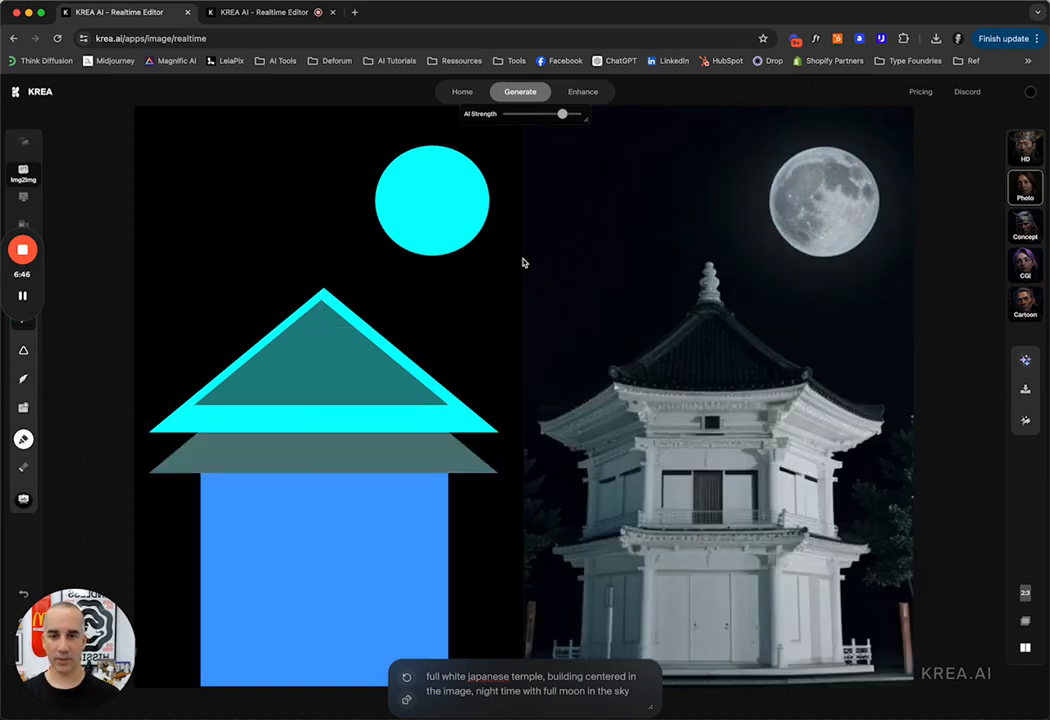
Enhance the generated moonlit temple image with AI
click(1030, 366)
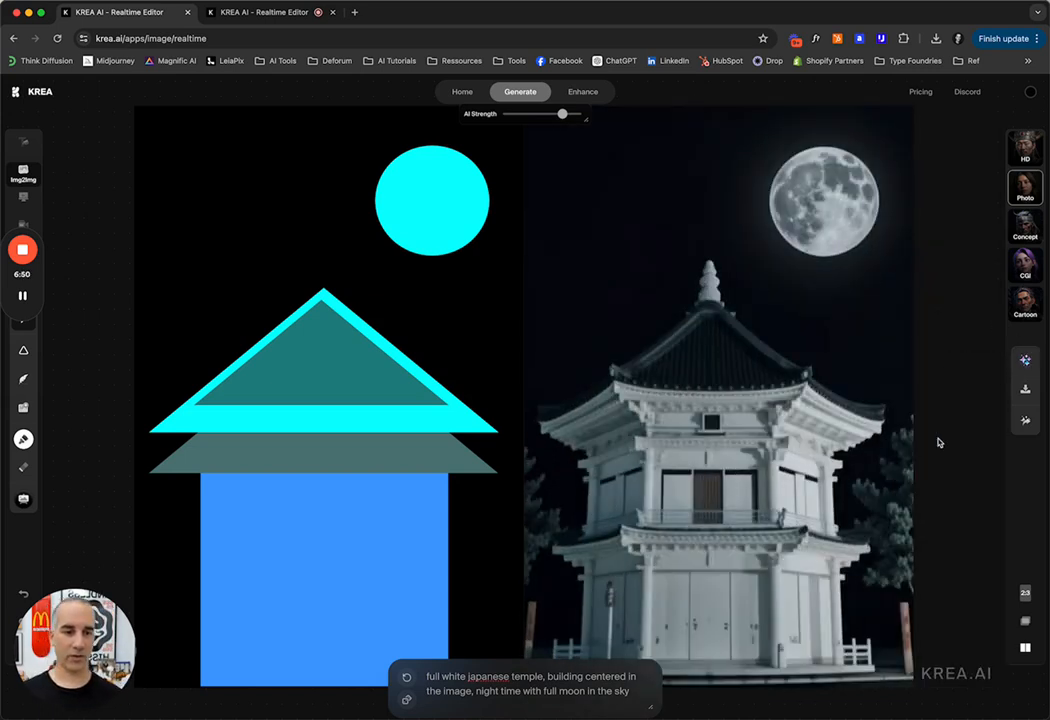
Send the generated temple image to the Enhancer and enhance it with the Strong preset
click(1026, 423)
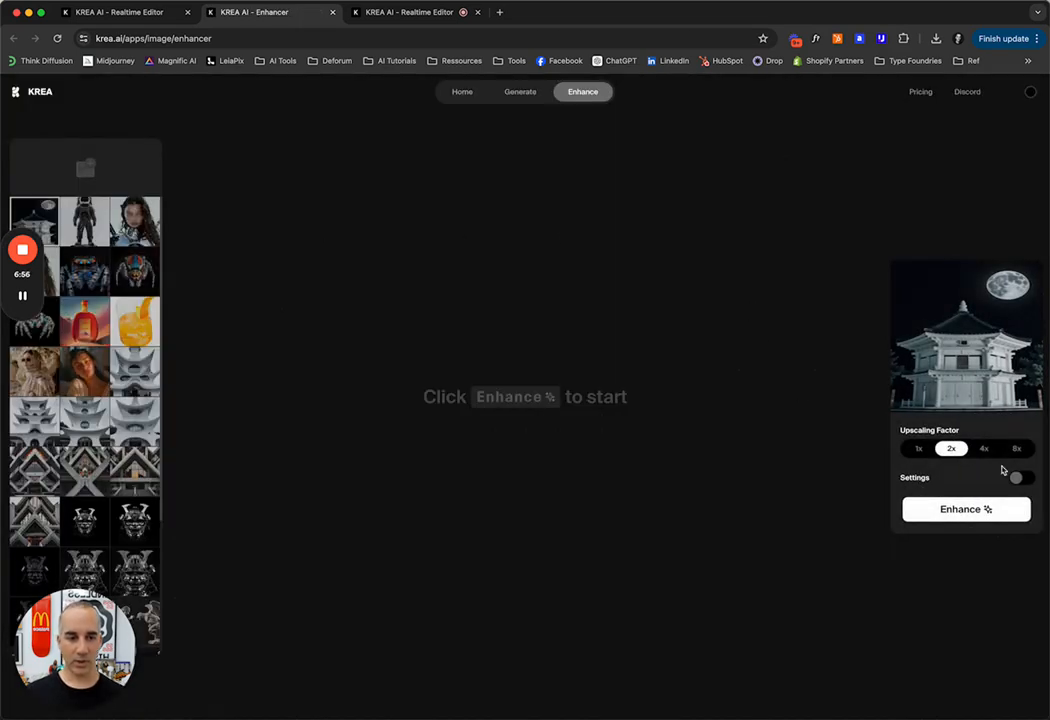
click(1016, 478)
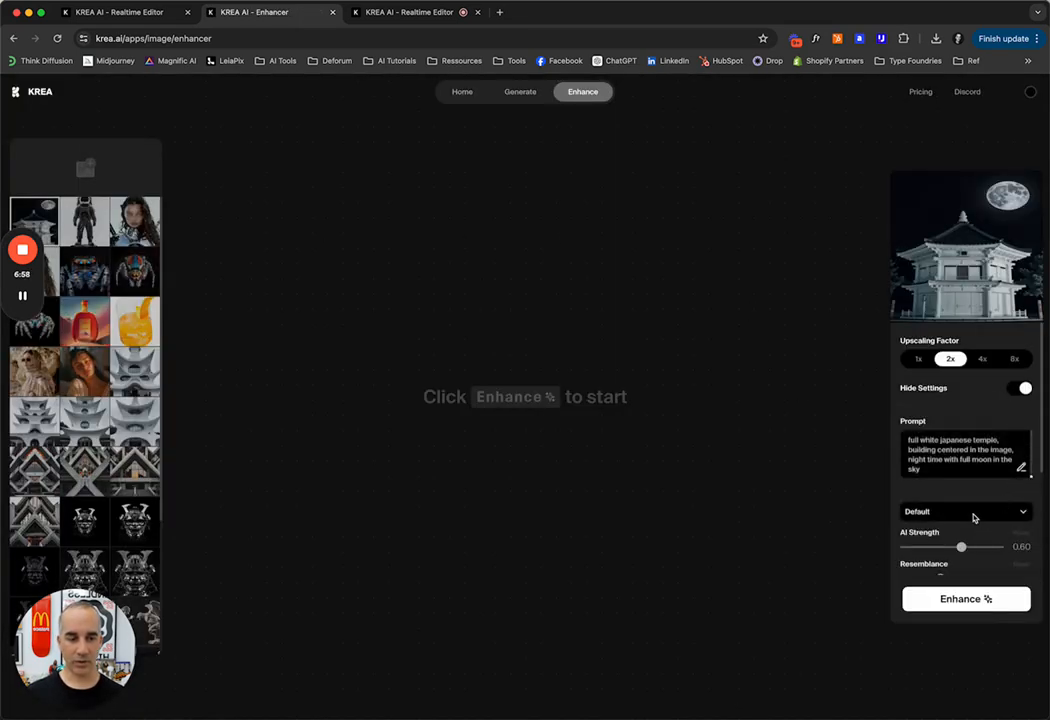
click(970, 512)
scroll(968, 545, down, 1)
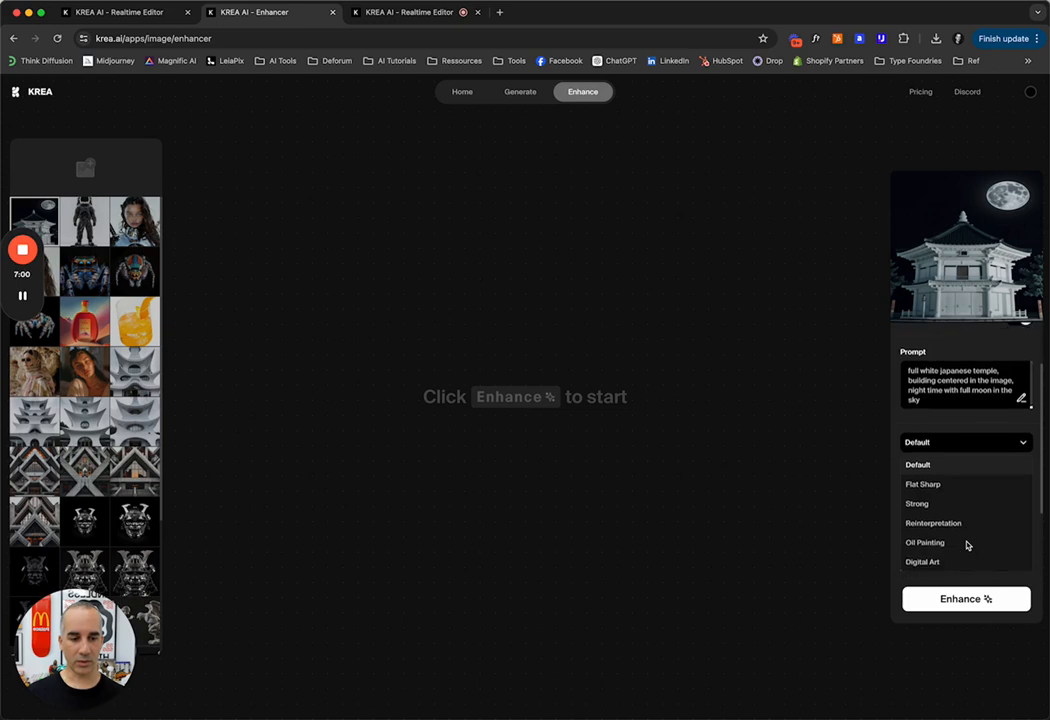
click(924, 504)
scroll(1002, 565, down, 2)
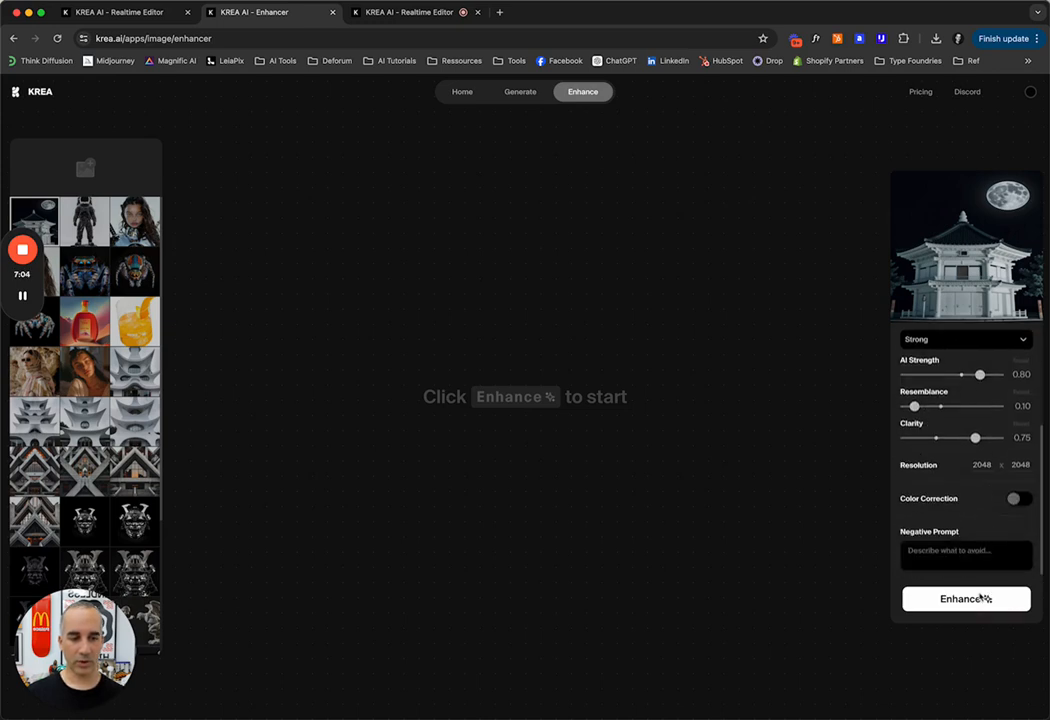
click(968, 600)
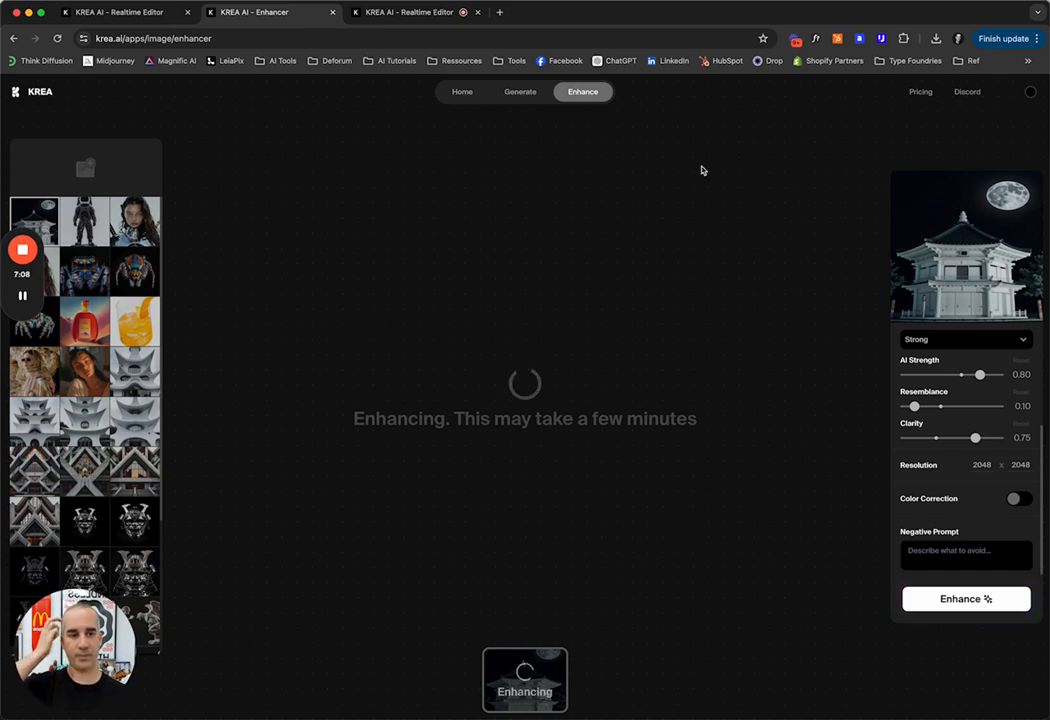
Switch the Realtime Editor page to the Enhancer and open the newest temple image from the history
click(127, 14)
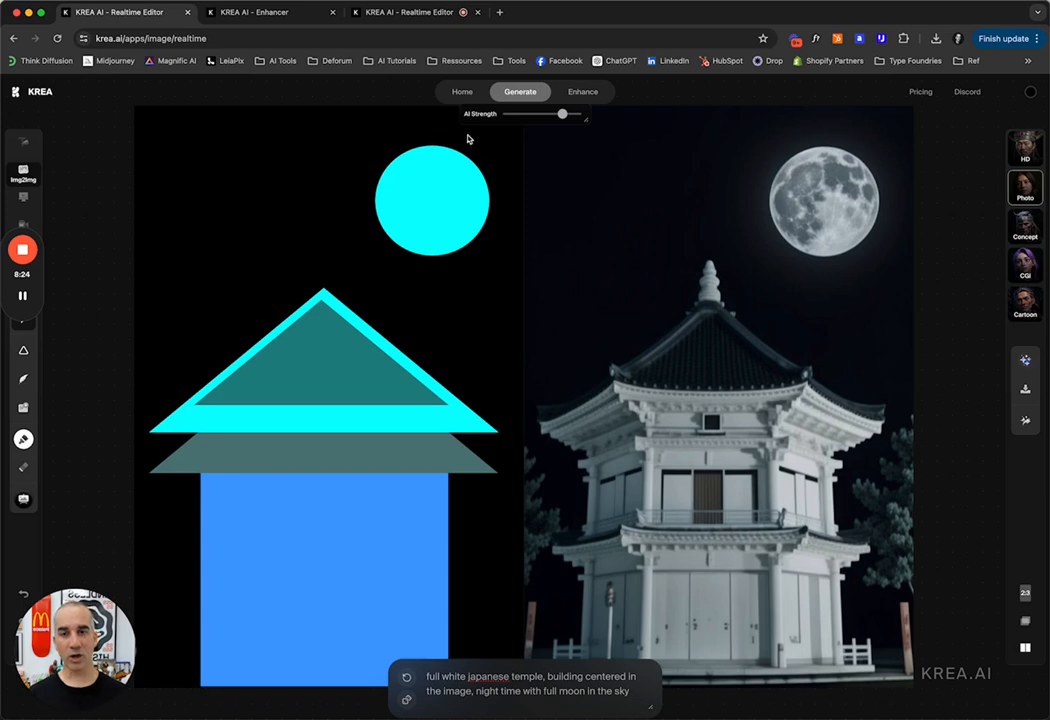
click(580, 92)
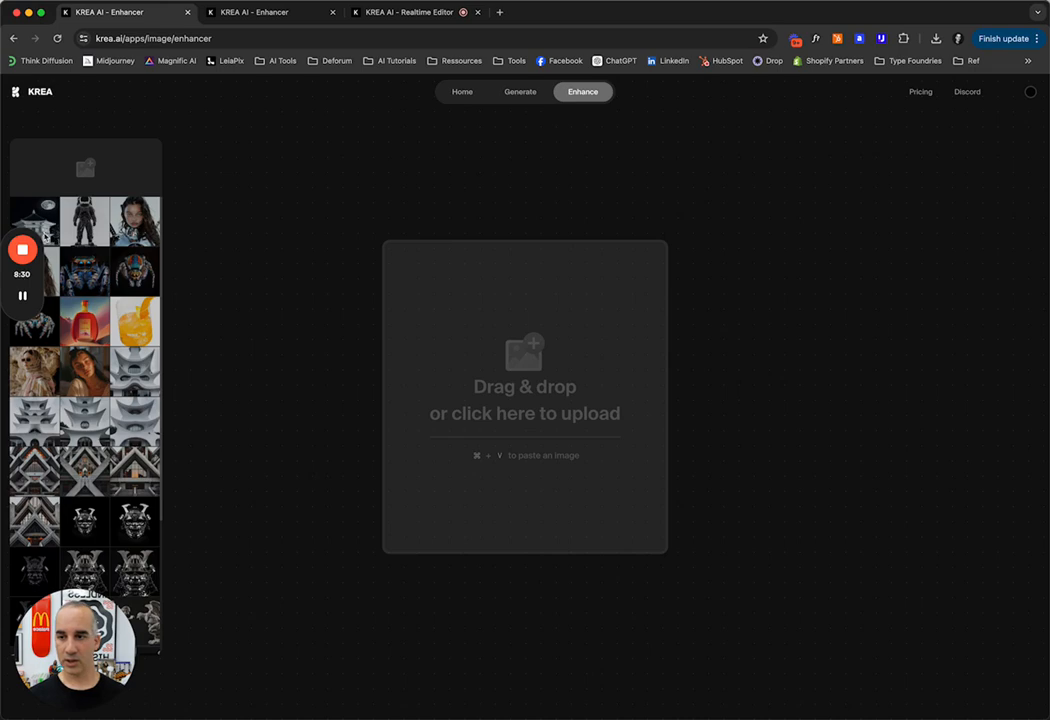
click(45, 205)
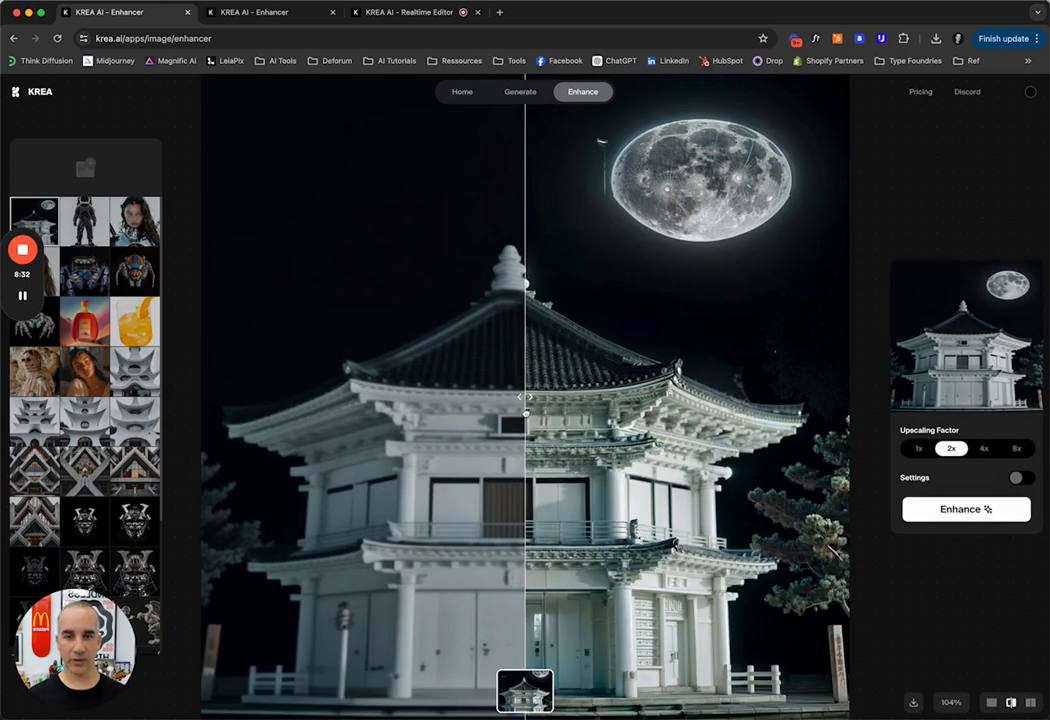
Compare the original and enhanced temple by sweeping the before/after divider across the image, finishing with the enhanced version fully shown
drag(488, 425, 250, 425)
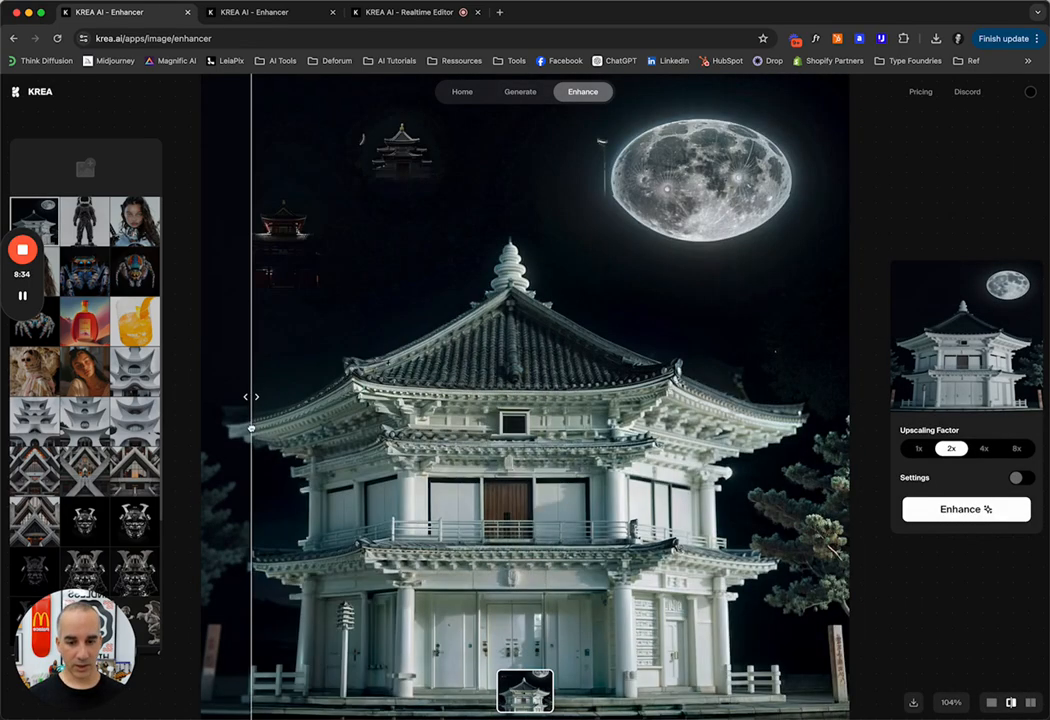
scroll(641, 410, down, 5)
scroll(620, 273, up, 1)
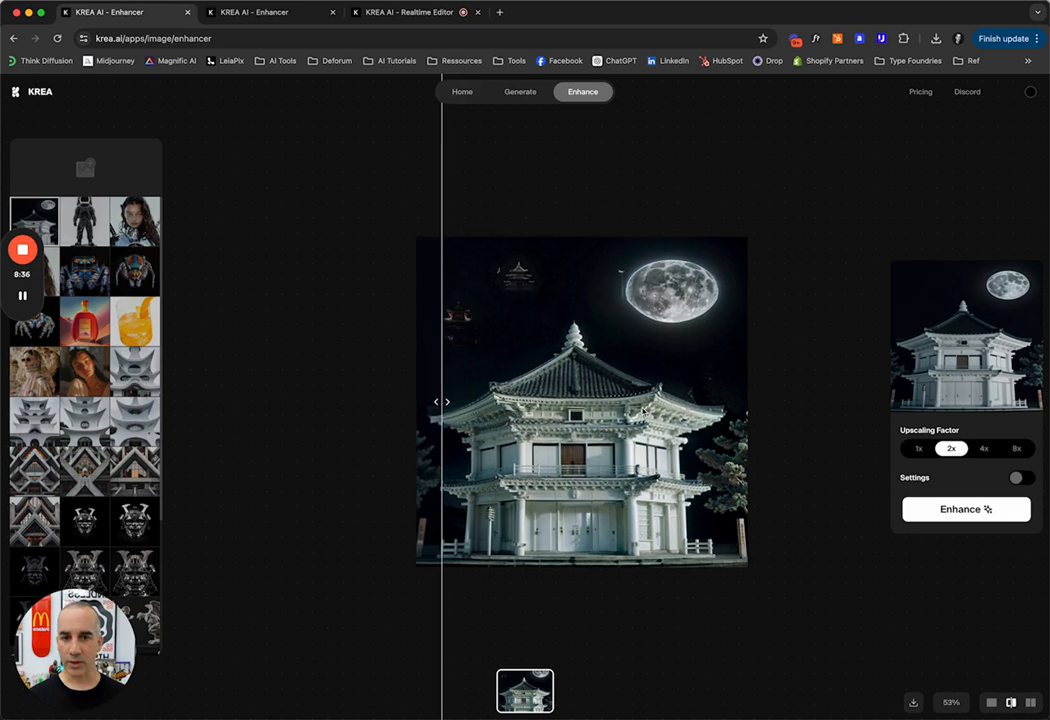
drag(617, 377, 503, 387)
scroll(670, 442, up, 5)
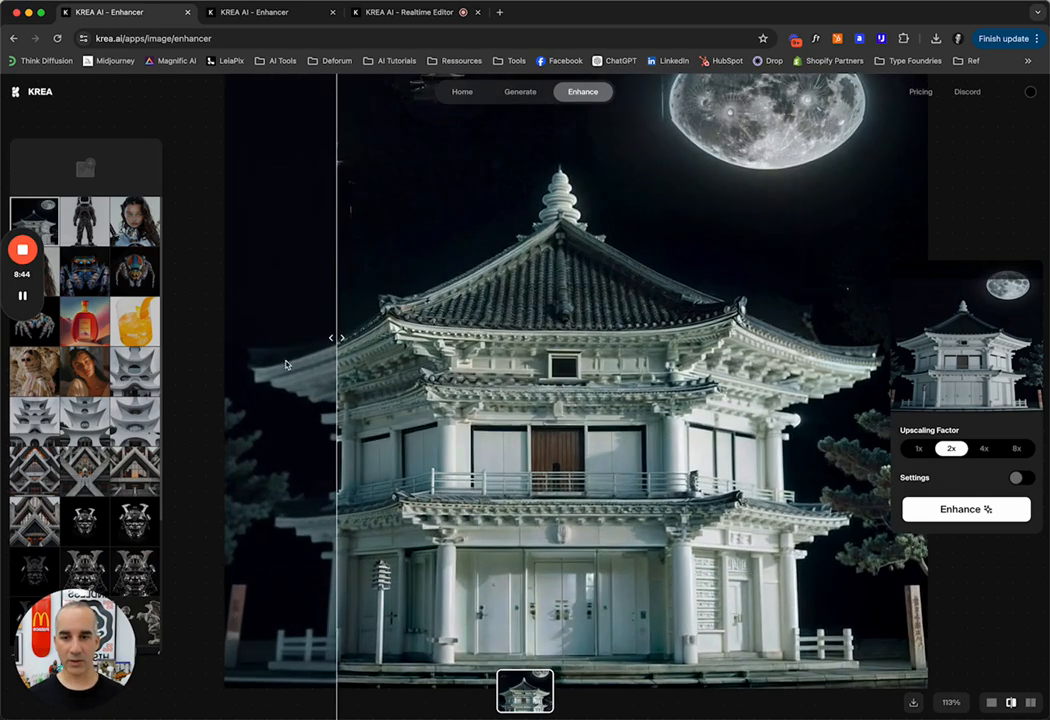
drag(337, 338, 855, 430)
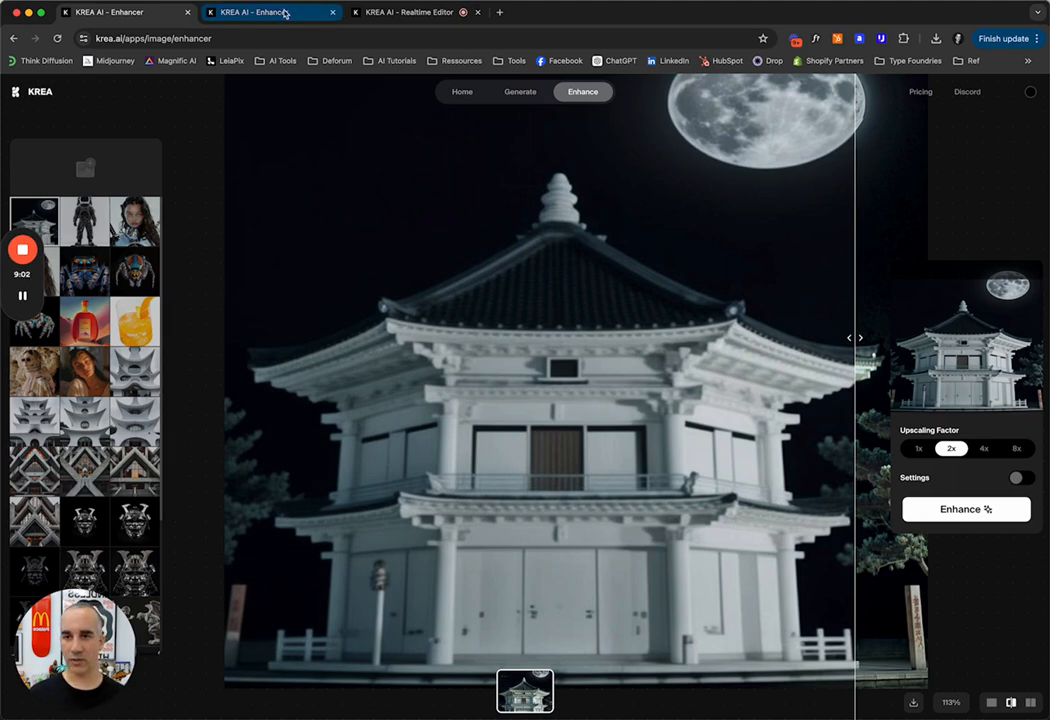
drag(703, 283, 217, 326)
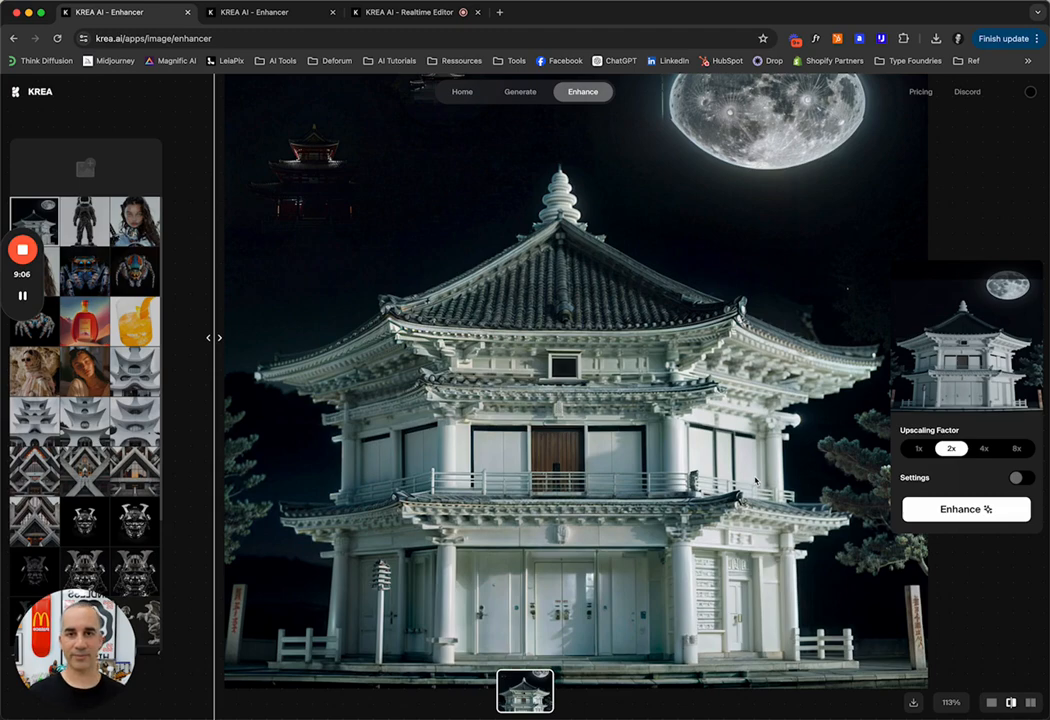